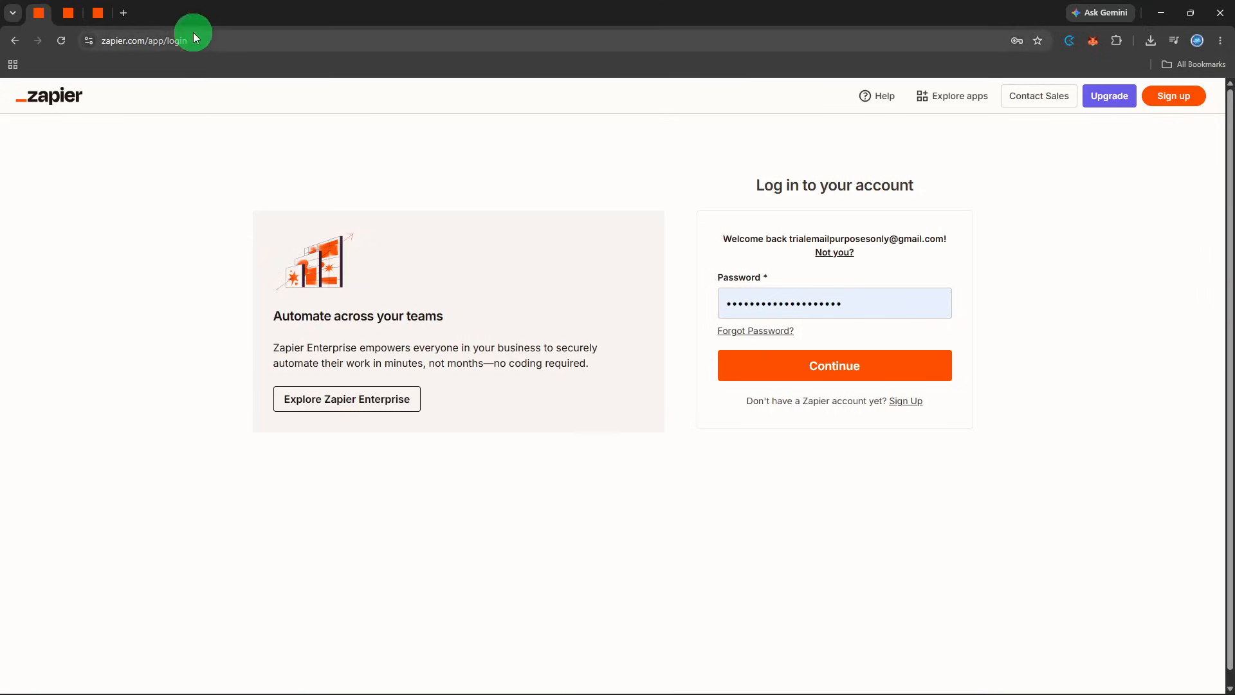
Log in to the Zapier account with the filled-in password and review the list of existing app connections
click(759, 372)
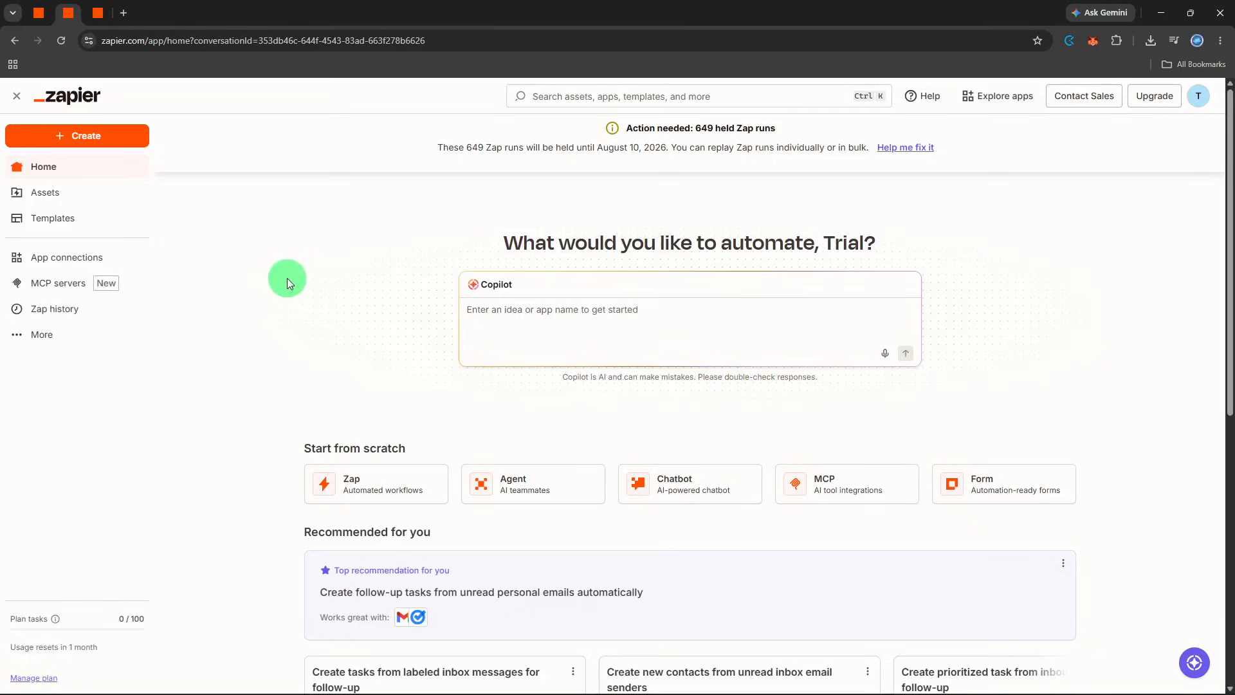
click(115, 266)
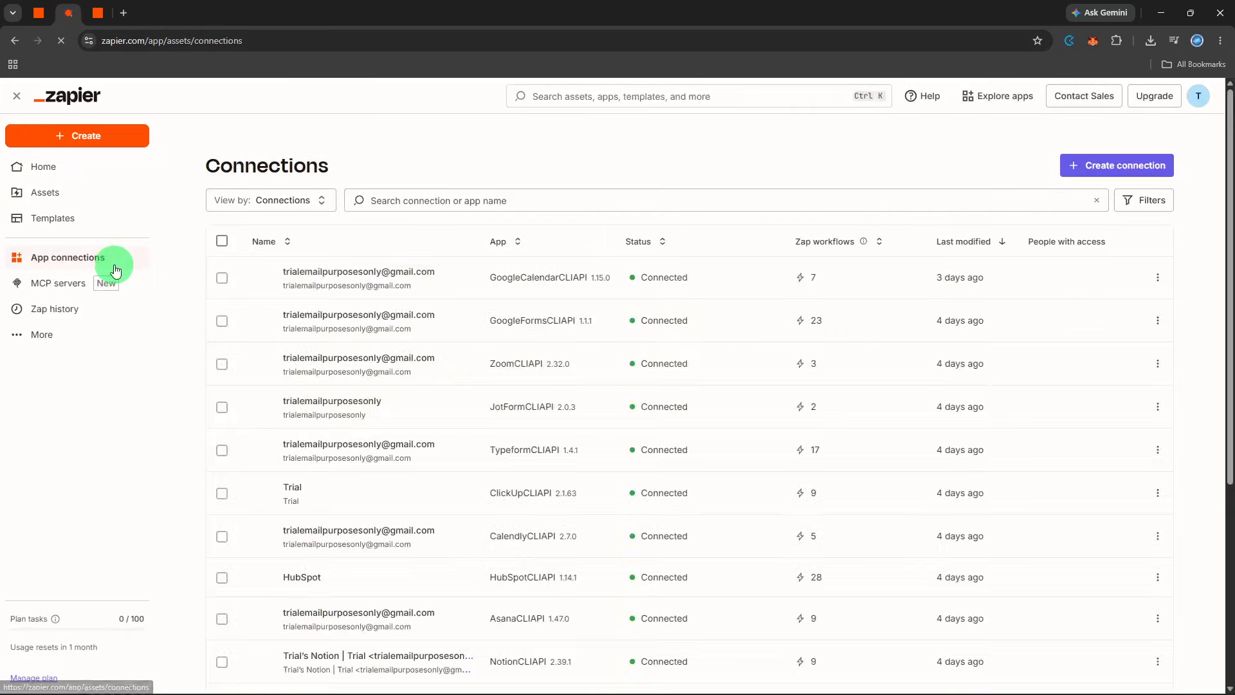
scroll(501, 333, down, 5)
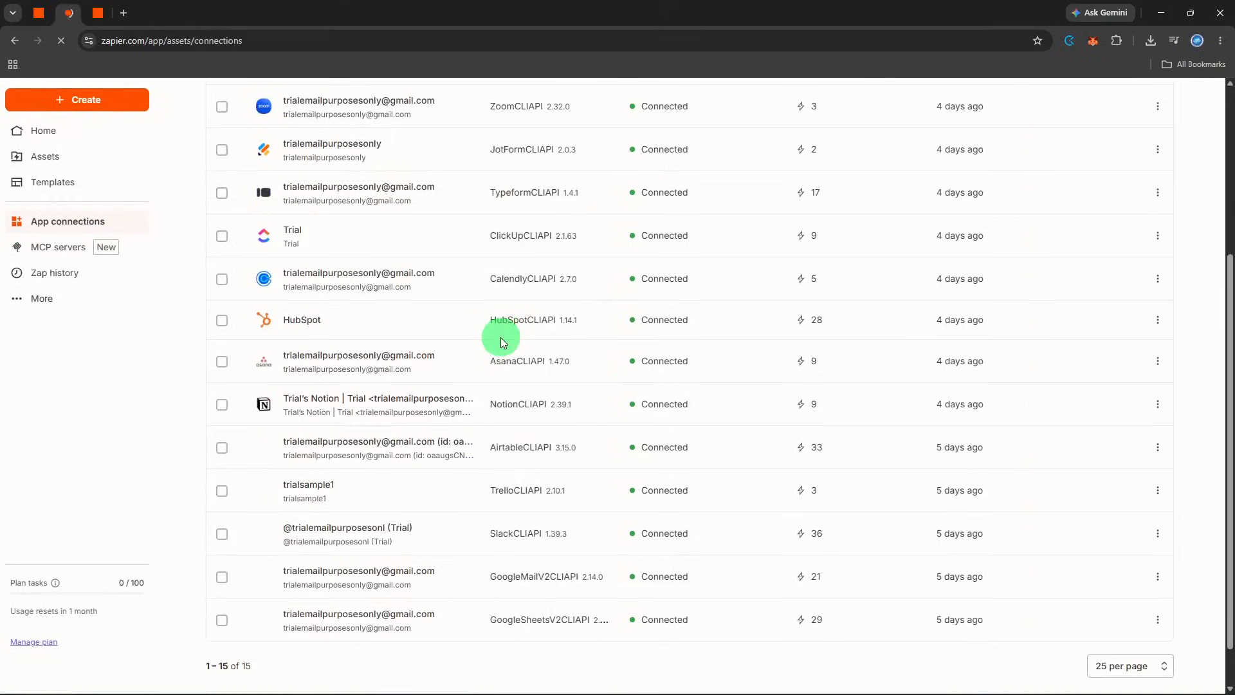
scroll(501, 338, up, 5)
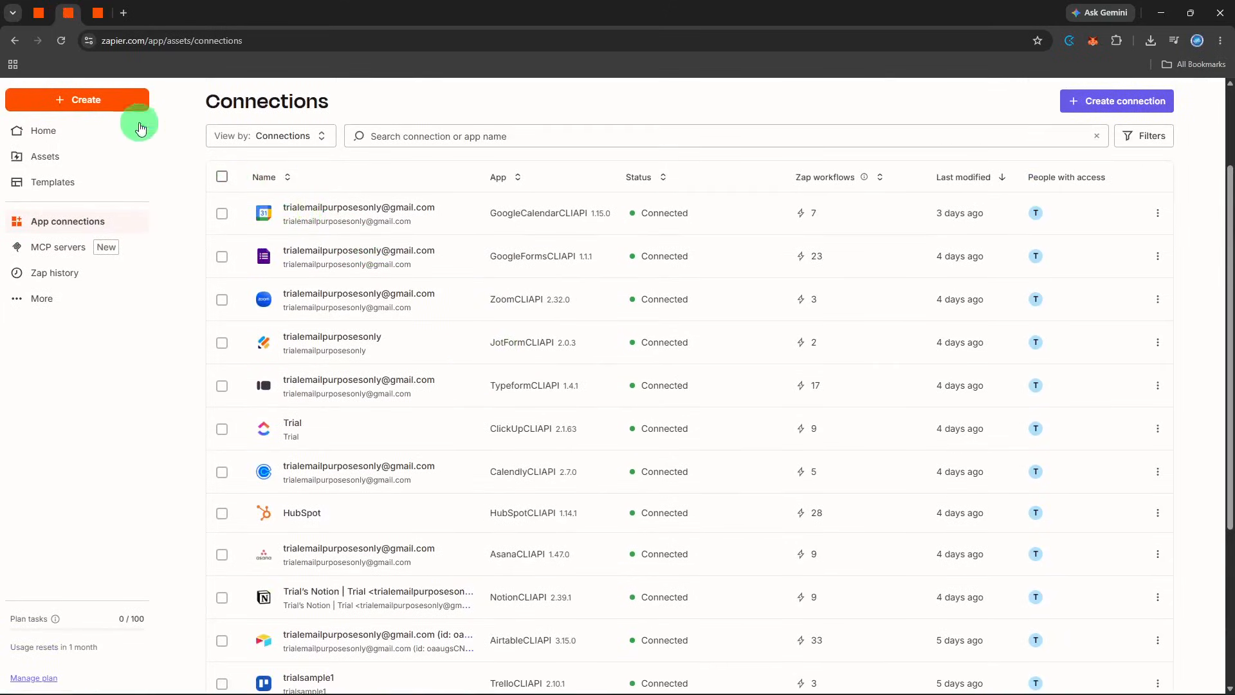
Create a new Zap workflow and choose HubSpot as its trigger app
click(112, 110)
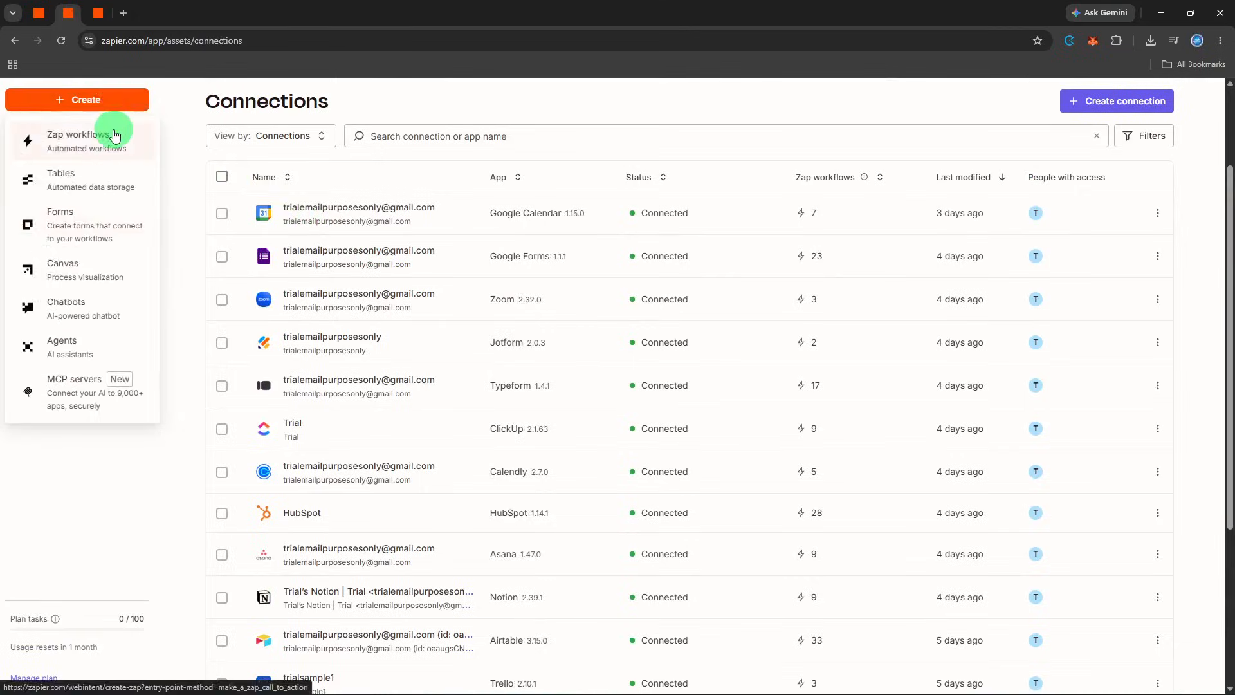
click(114, 133)
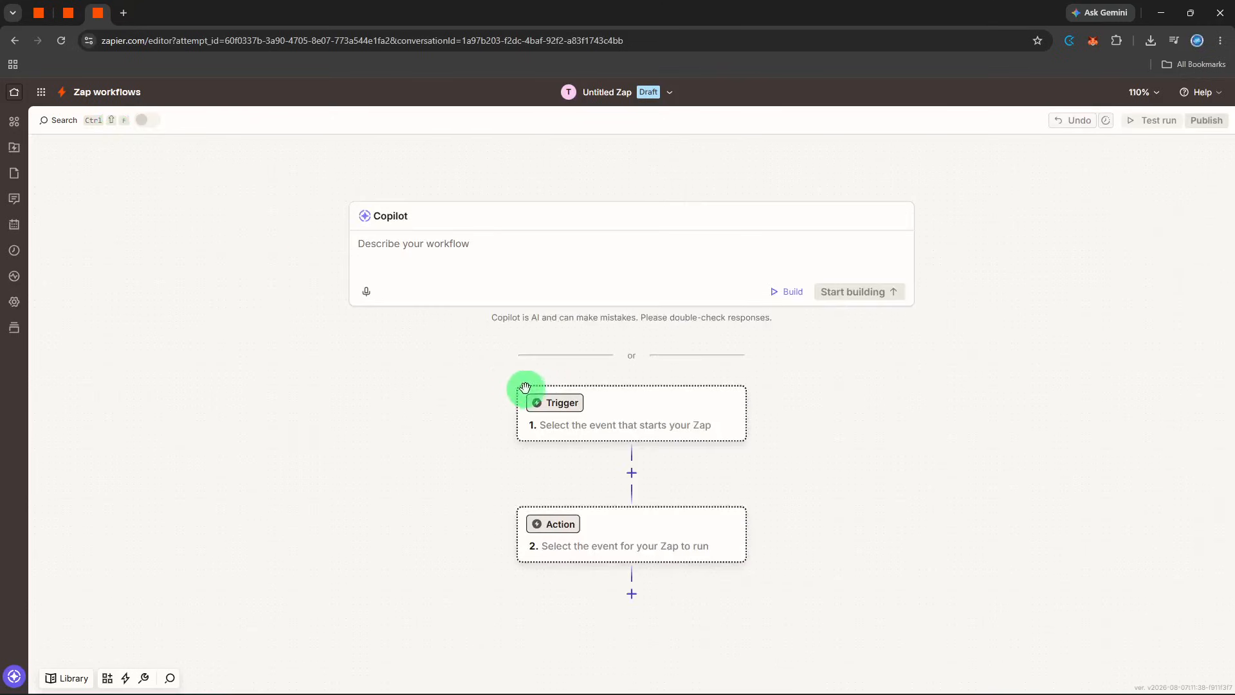
click(538, 408)
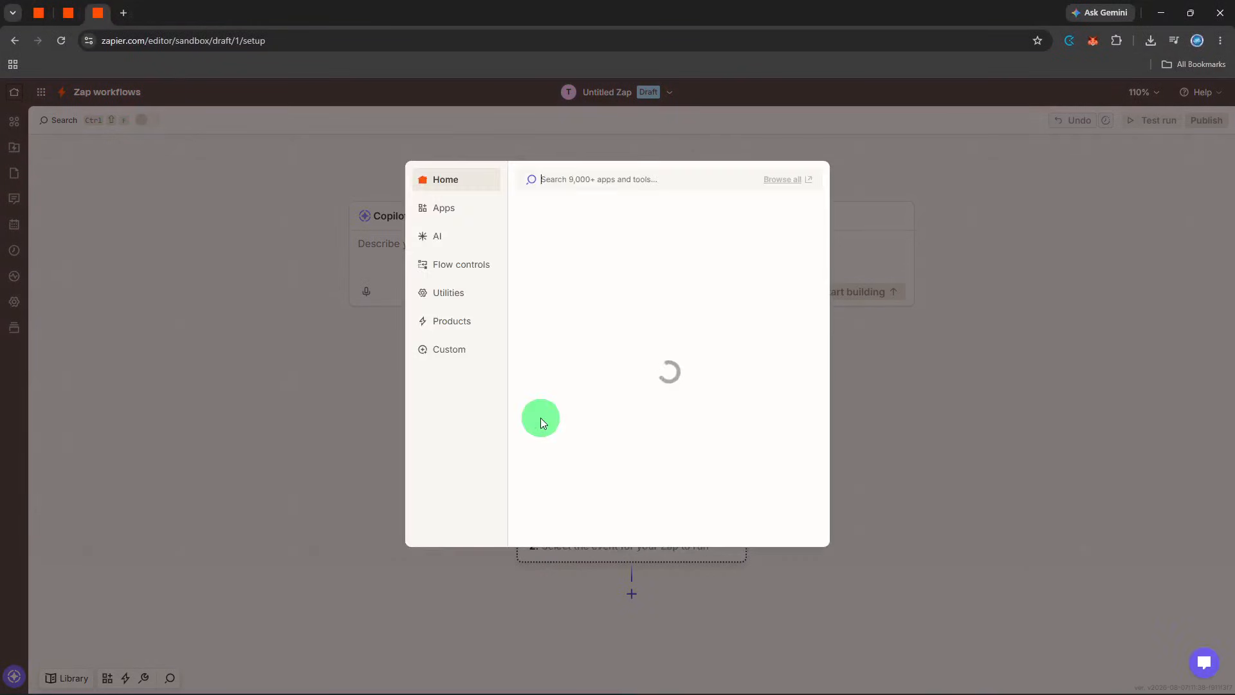
click(571, 373)
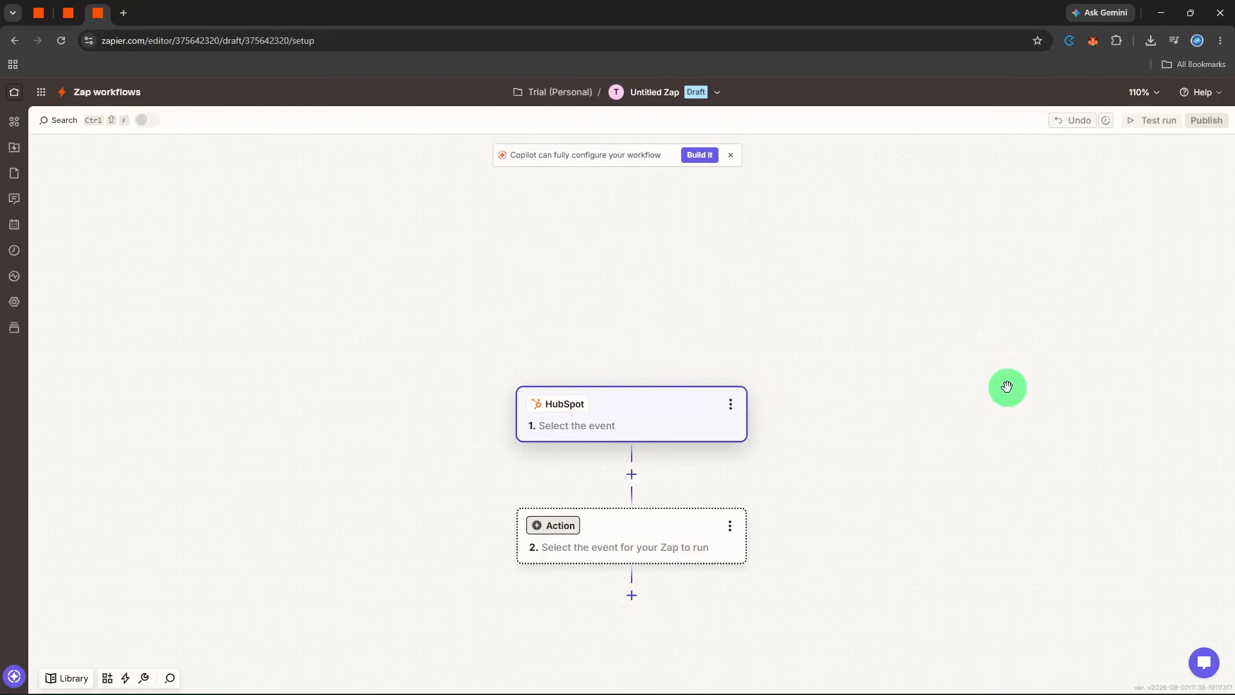
Set the HubSpot trigger event to New Deal and complete the trigger setup
click(1025, 300)
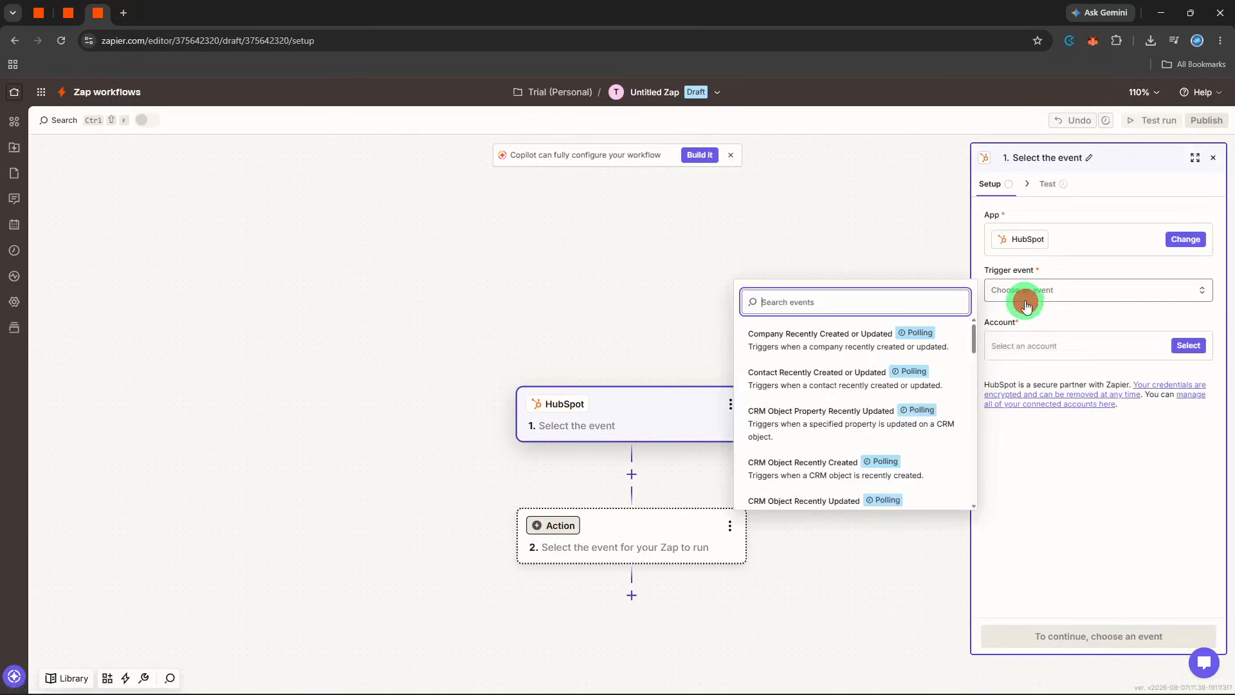
text(new )
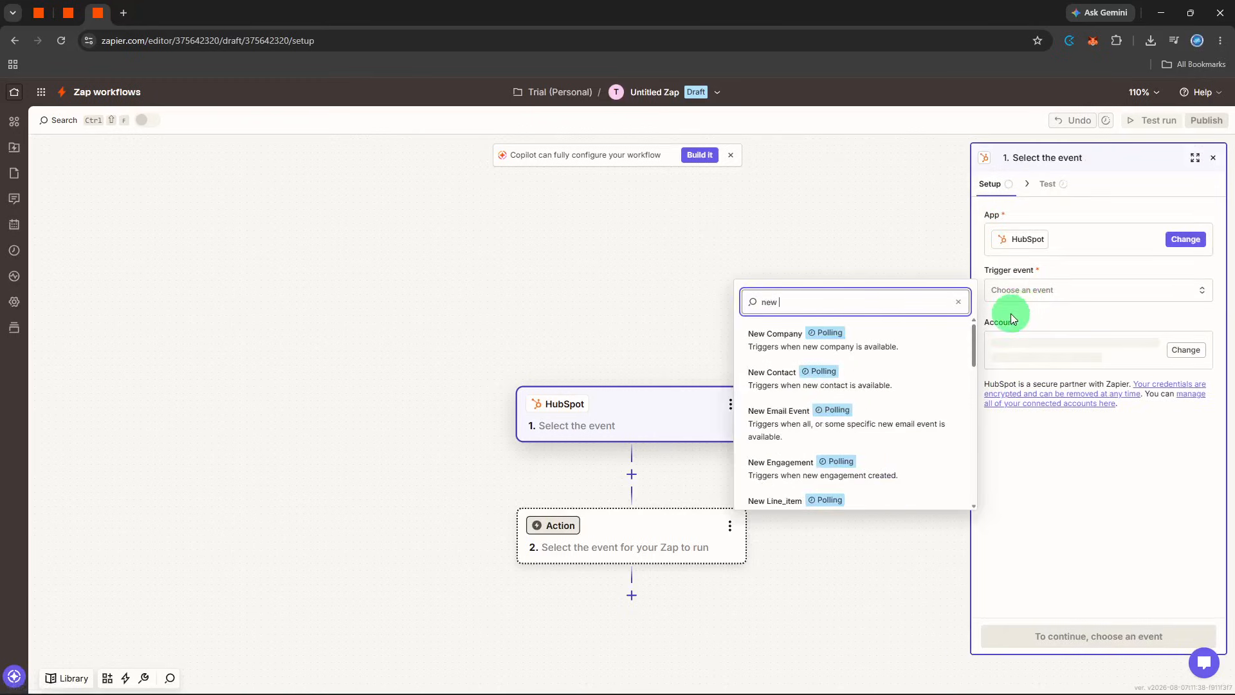
text(de)
click(904, 345)
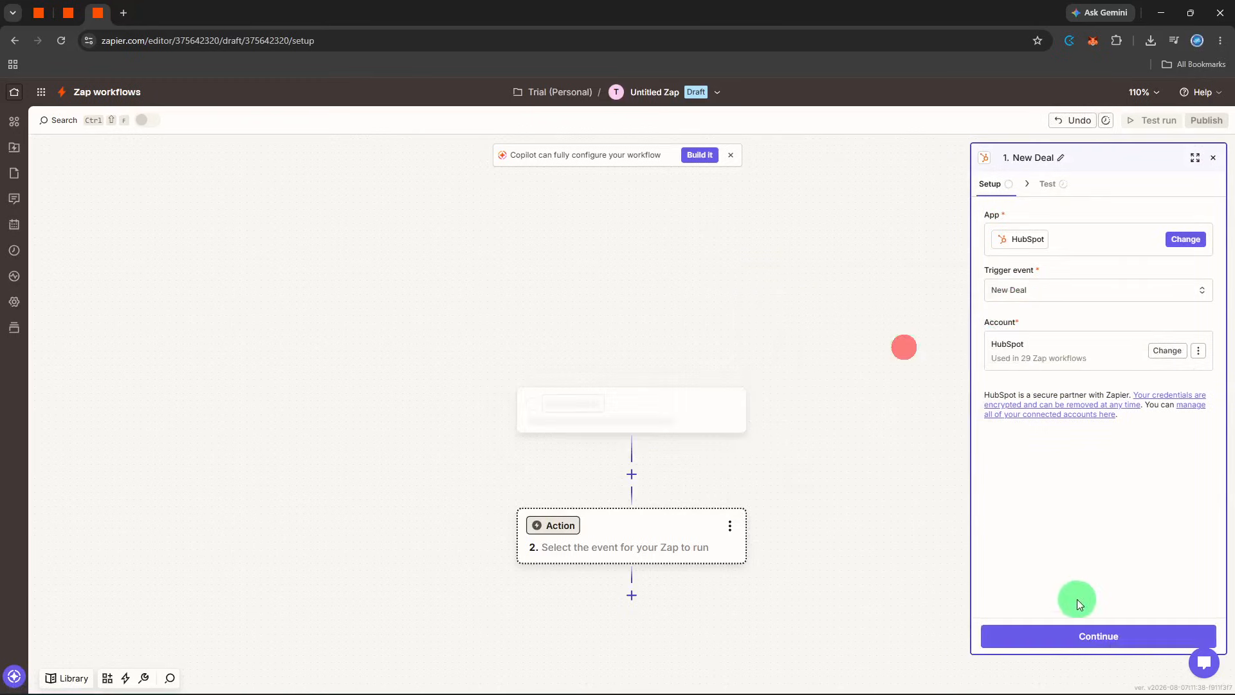
click(1080, 630)
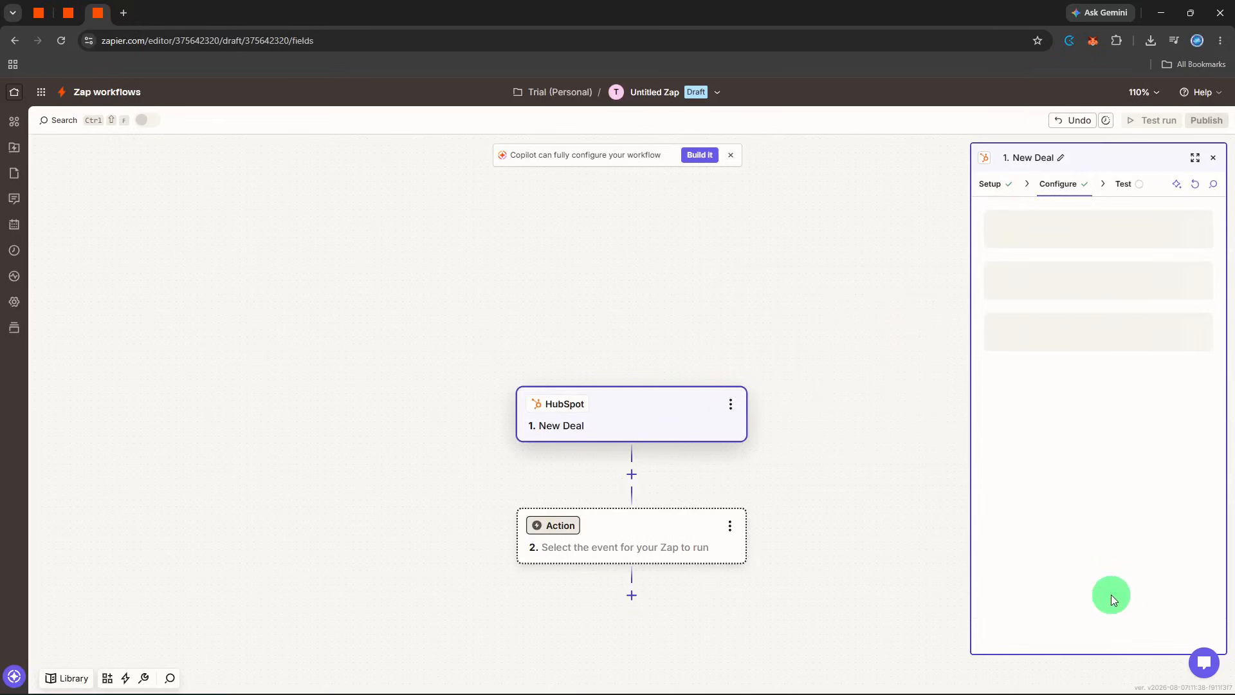
Accept the trigger configuration, test the HubSpot trigger and continue with the Deal A record
click(1097, 632)
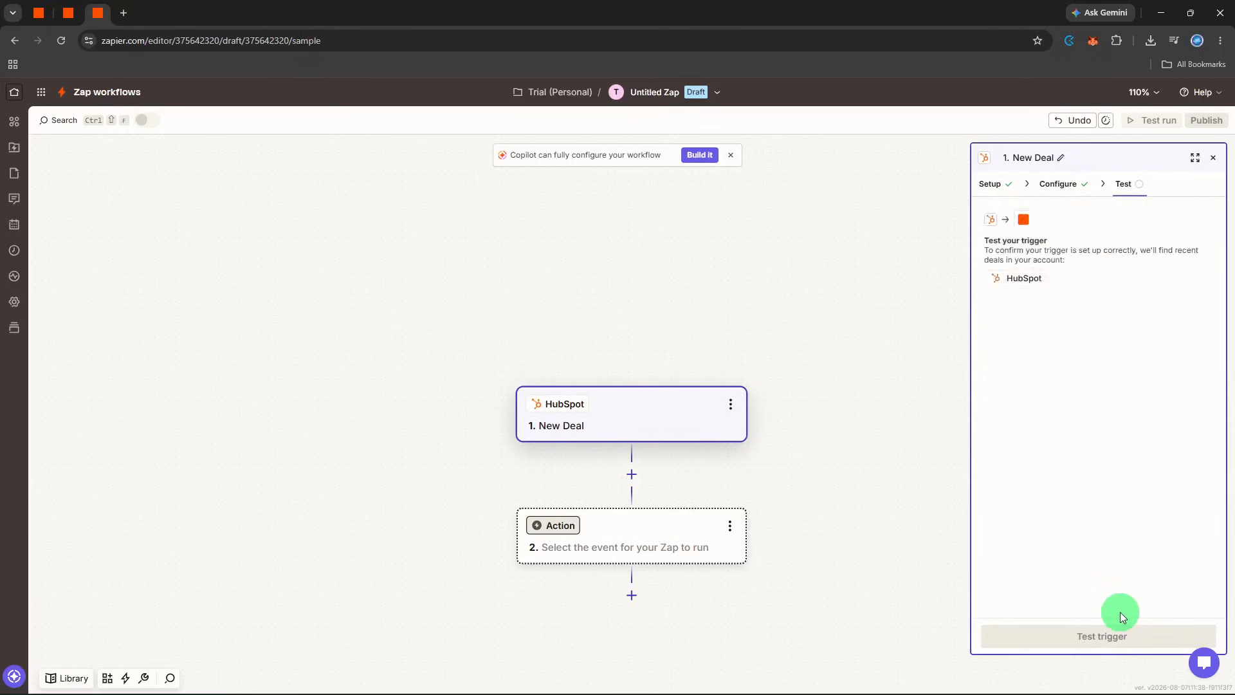
click(1119, 639)
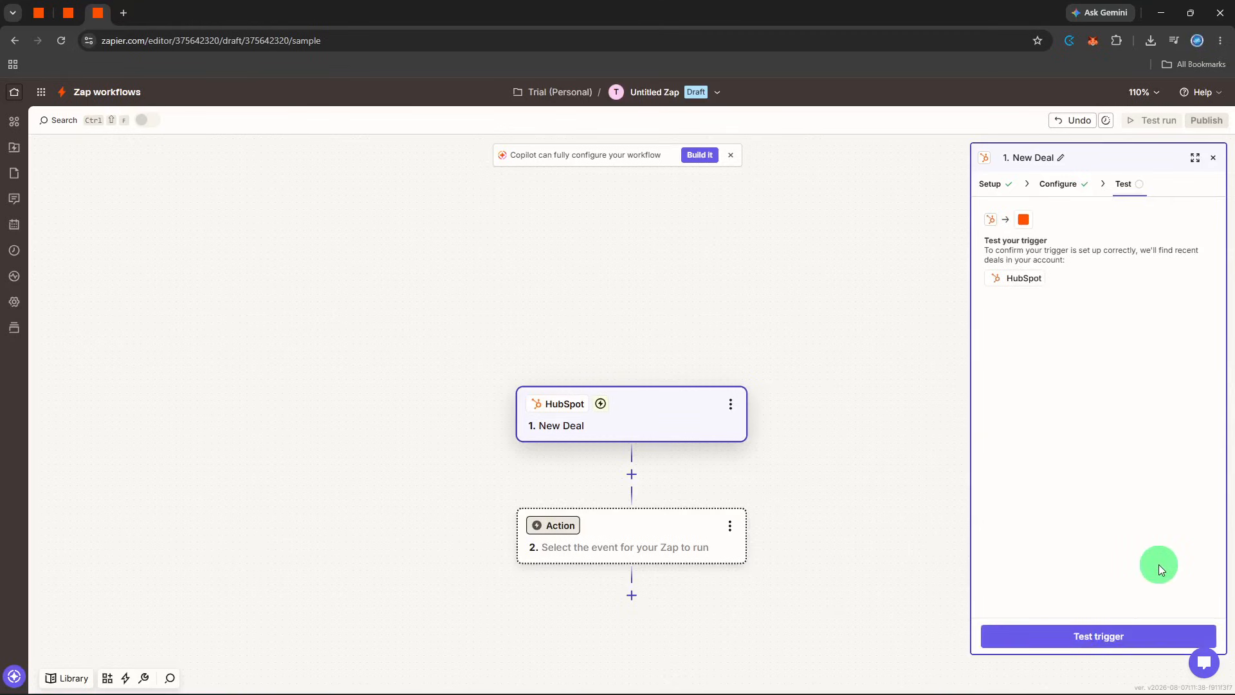
click(1142, 638)
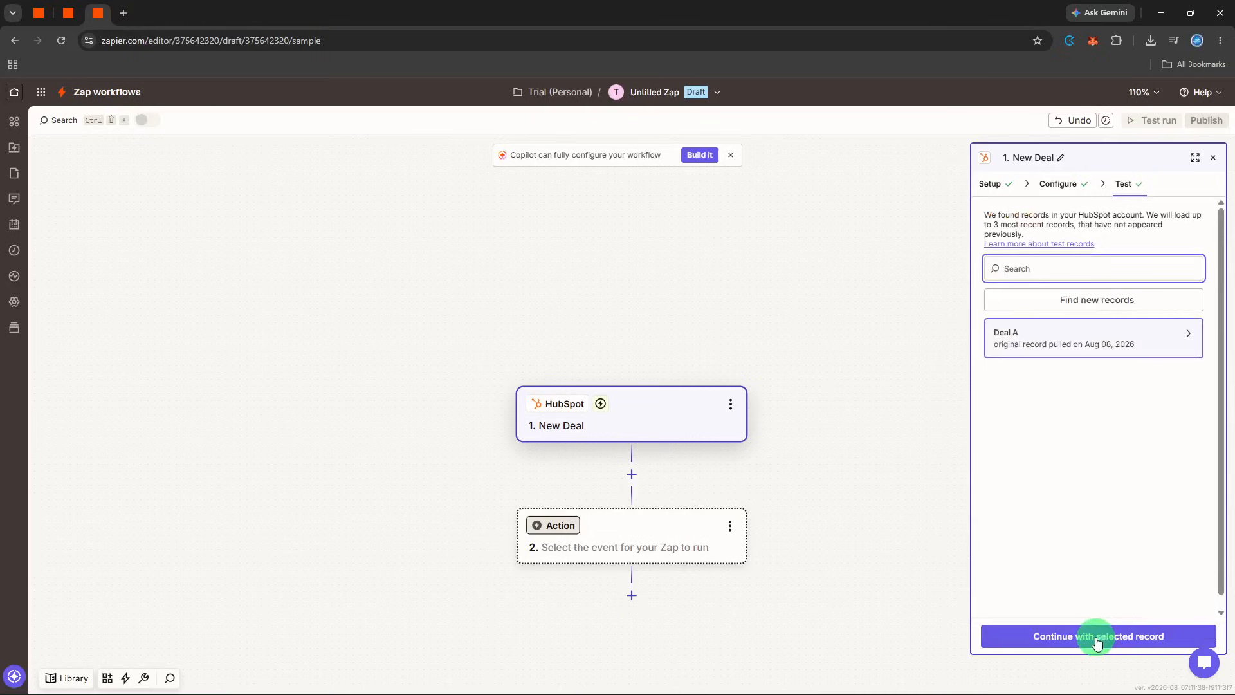
click(1098, 638)
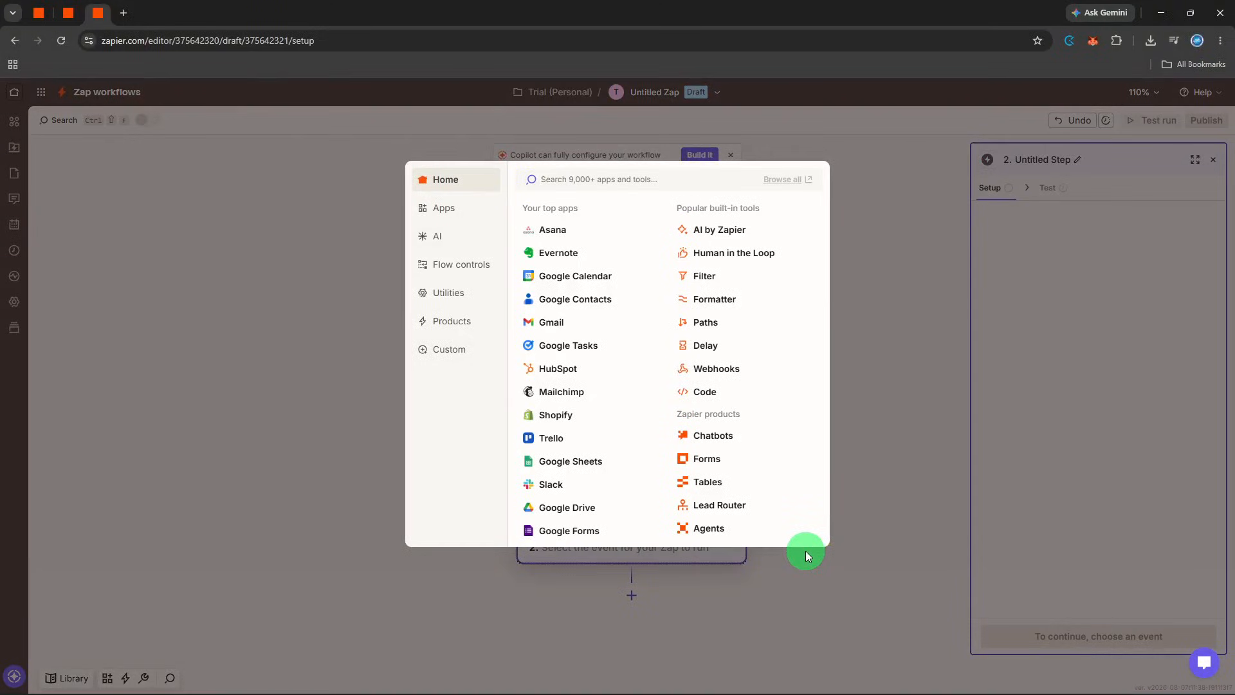
Set the Zap's action to Slack with the Send Channel Message event and complete its setup
text(slack)
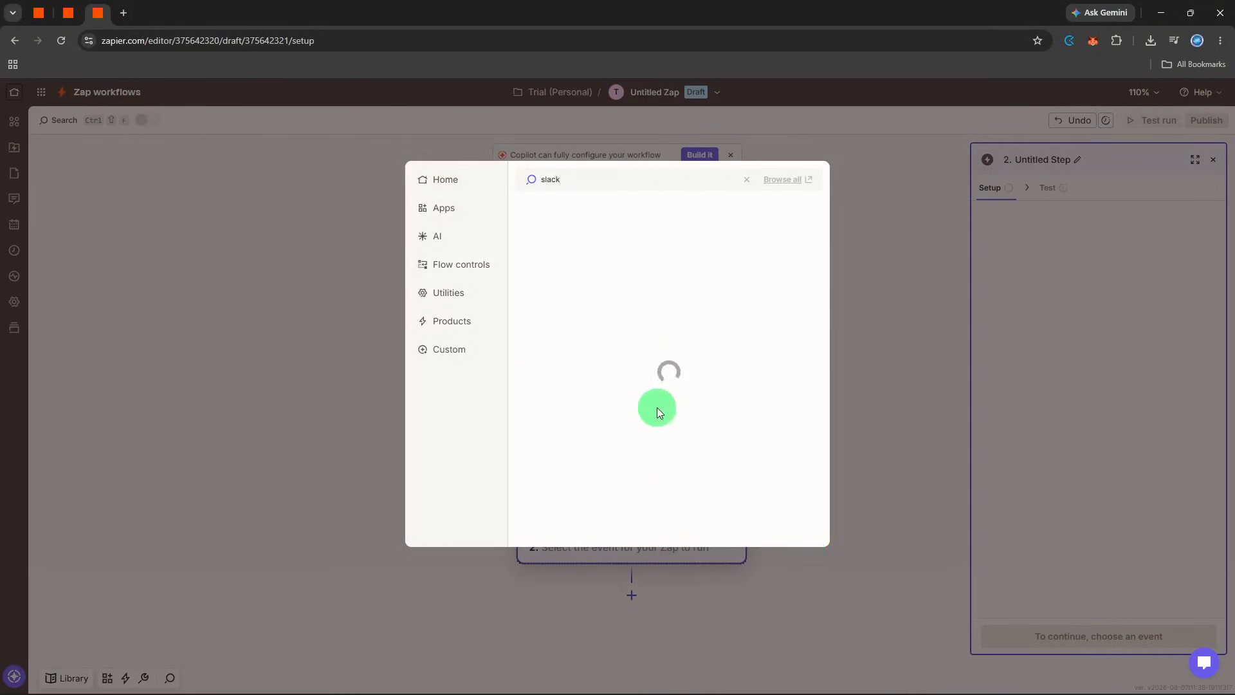
click(628, 211)
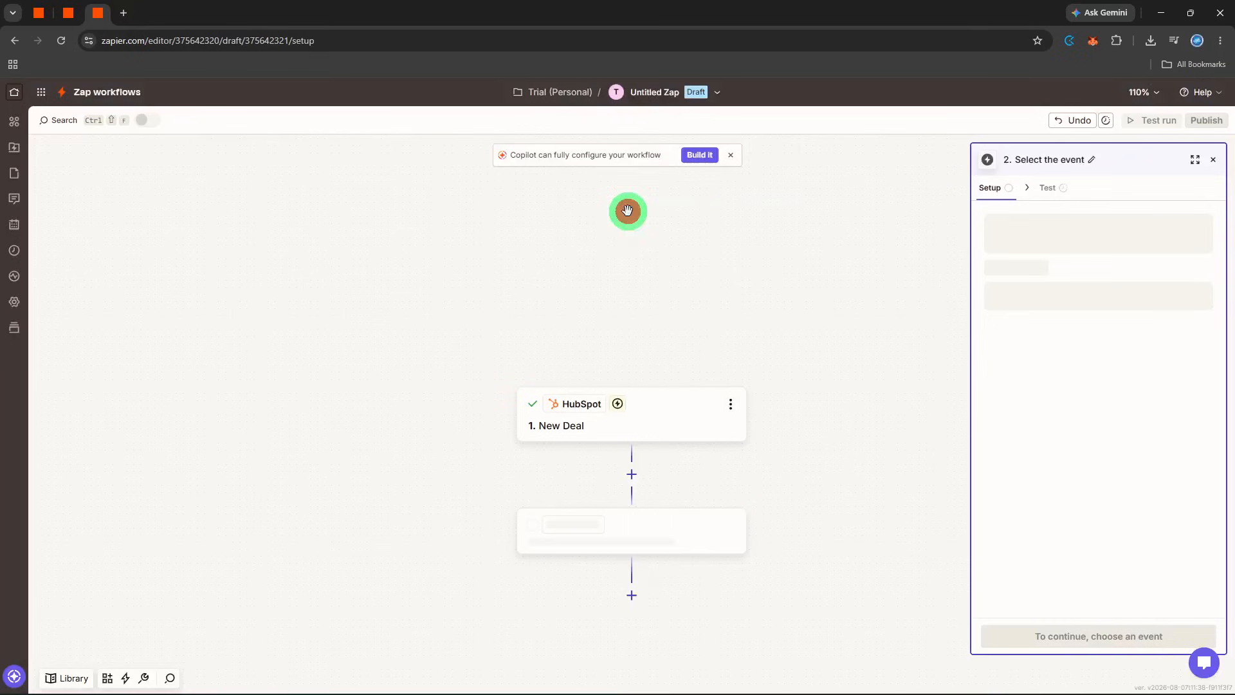
click(1057, 296)
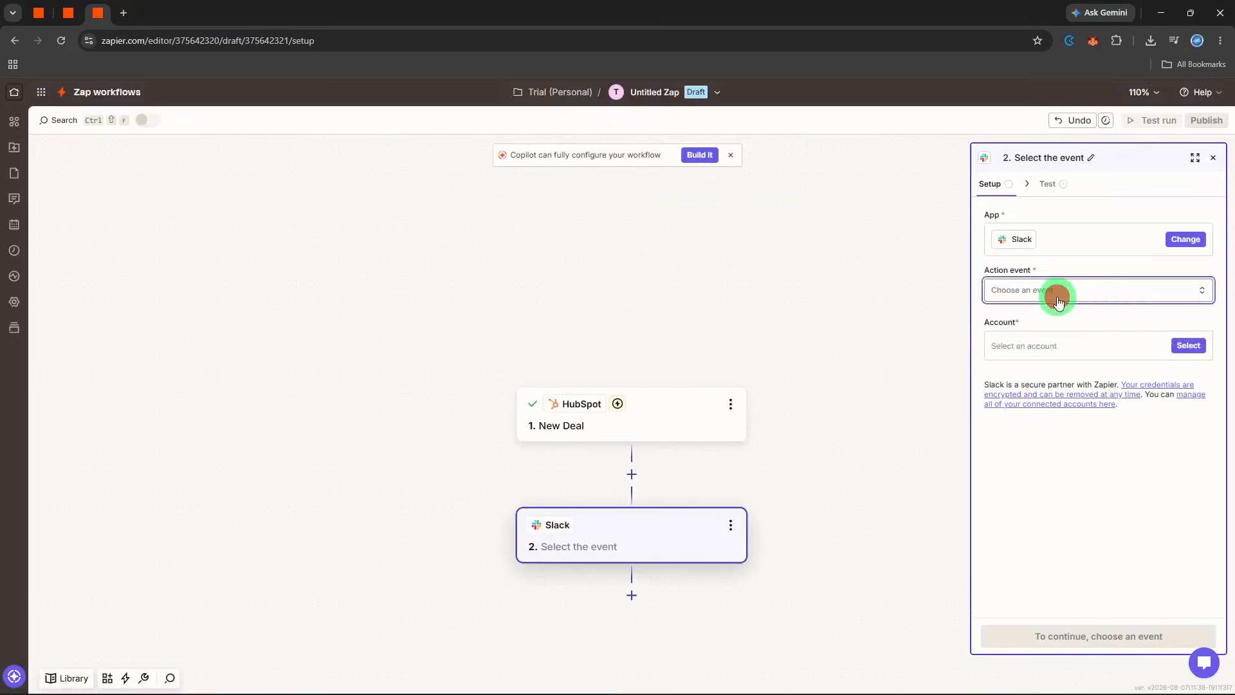
text(se)
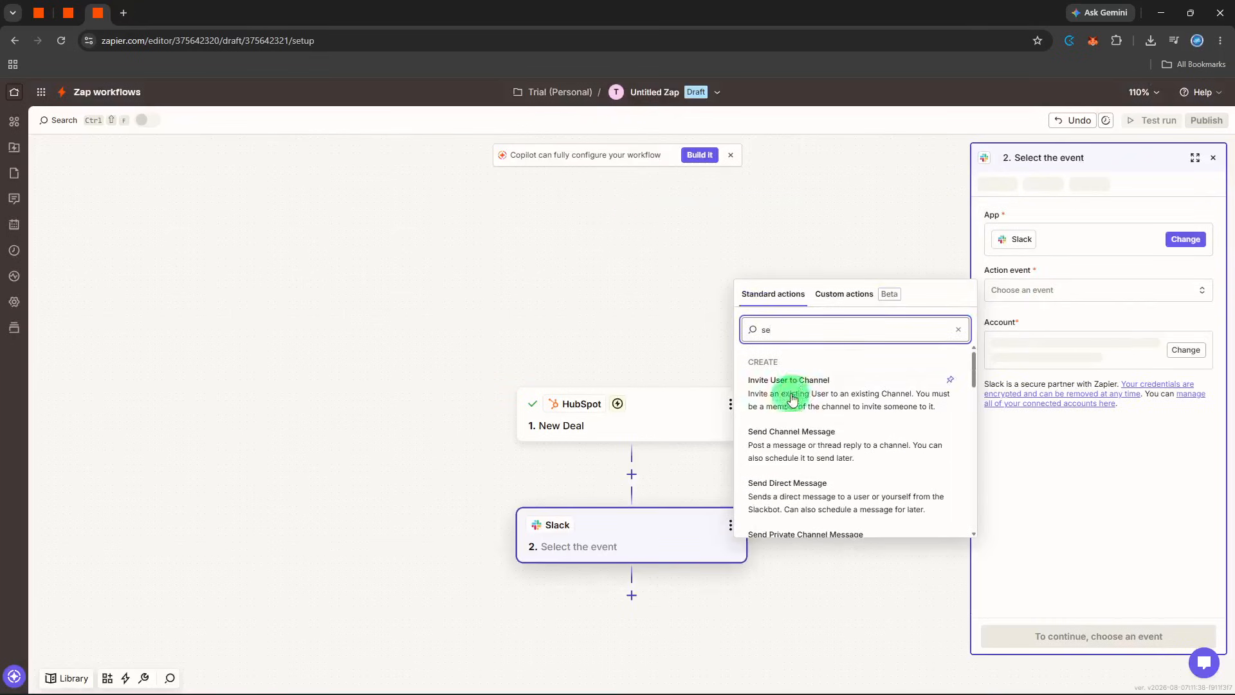
click(772, 444)
click(1111, 637)
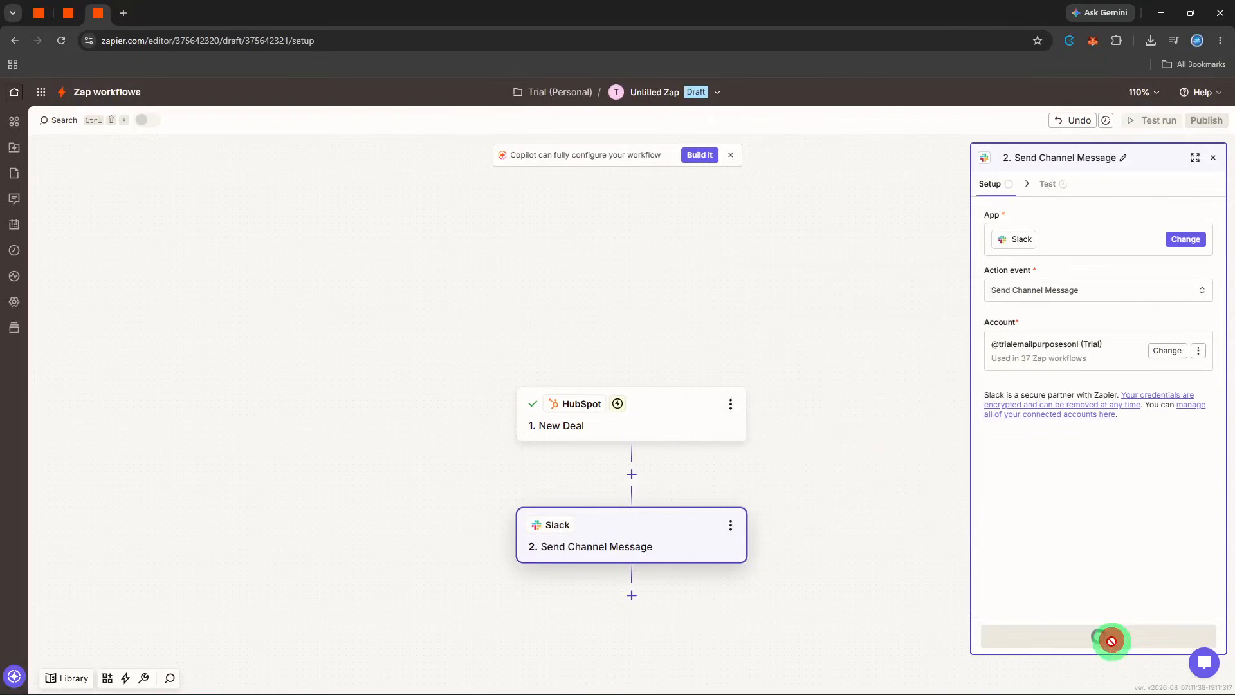
Configure the Slack message for the first-project channel with the text "New Deal $1000"
click(1058, 234)
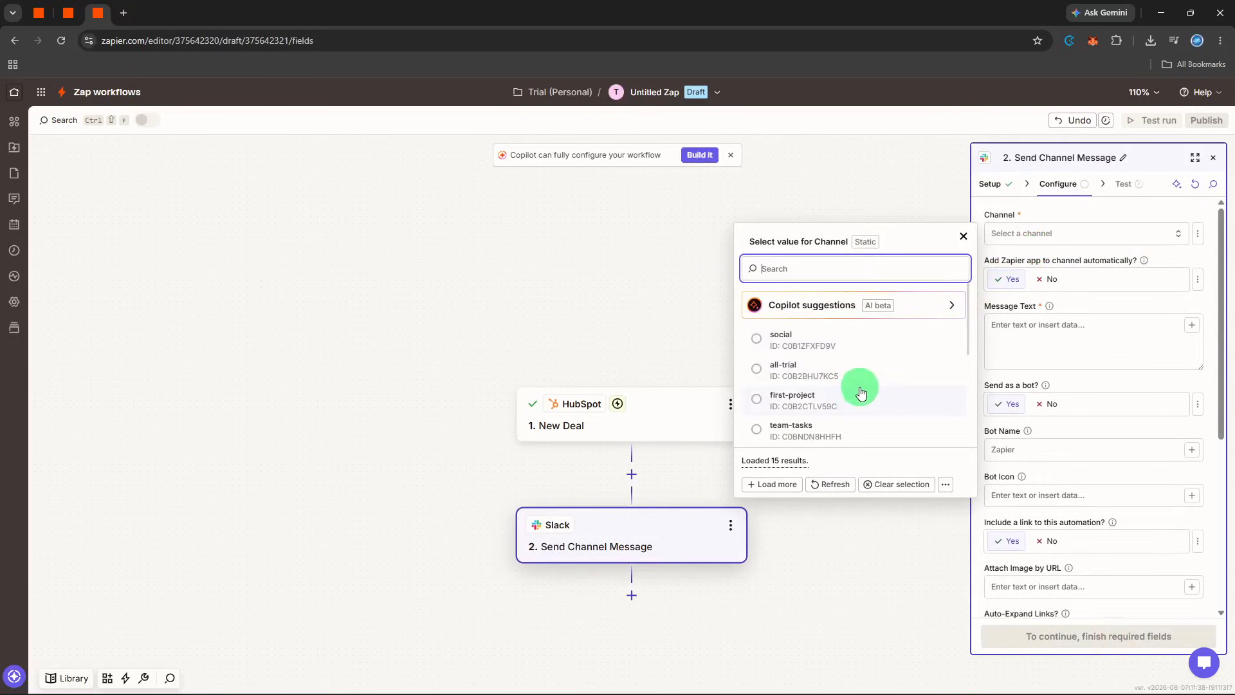
click(858, 404)
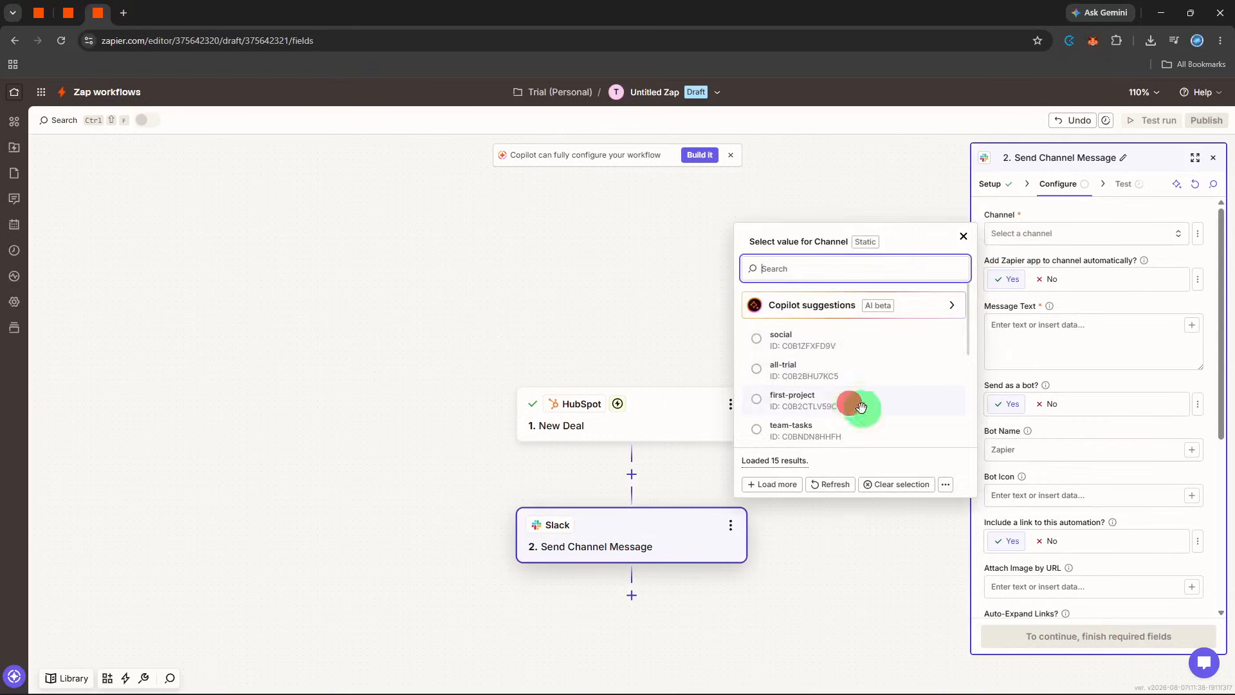
click(1037, 361)
text(Ne)
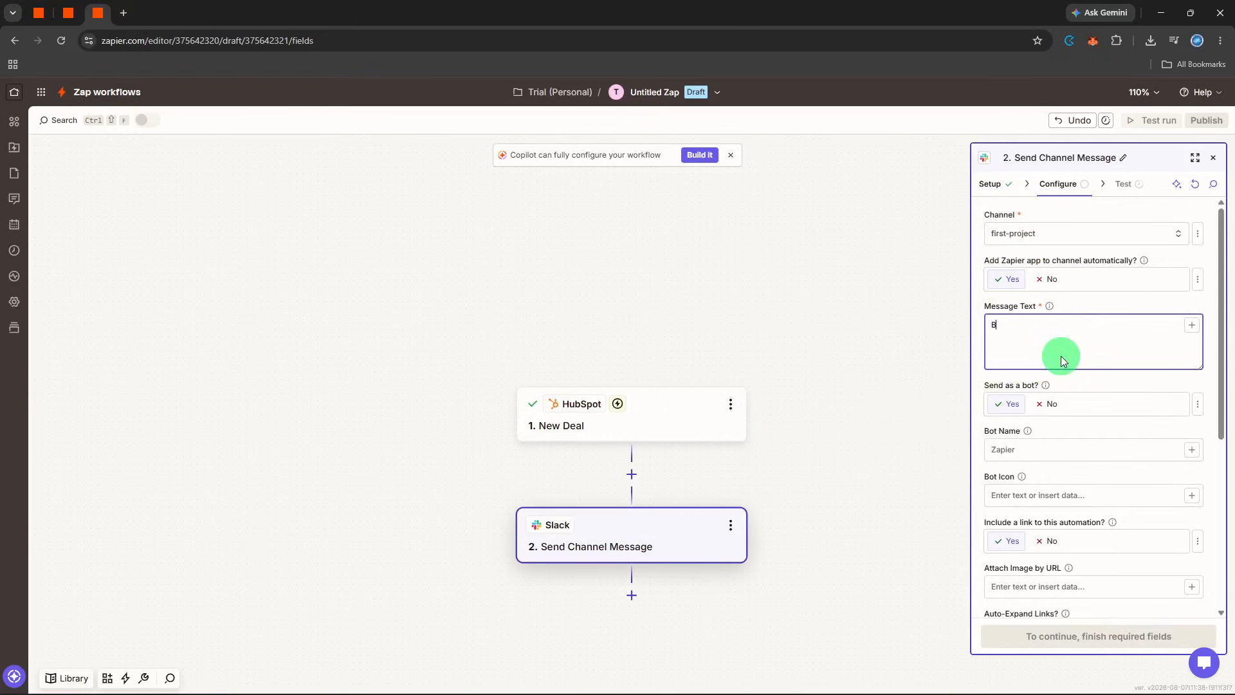
text(w Deal $1000)
click(1109, 636)
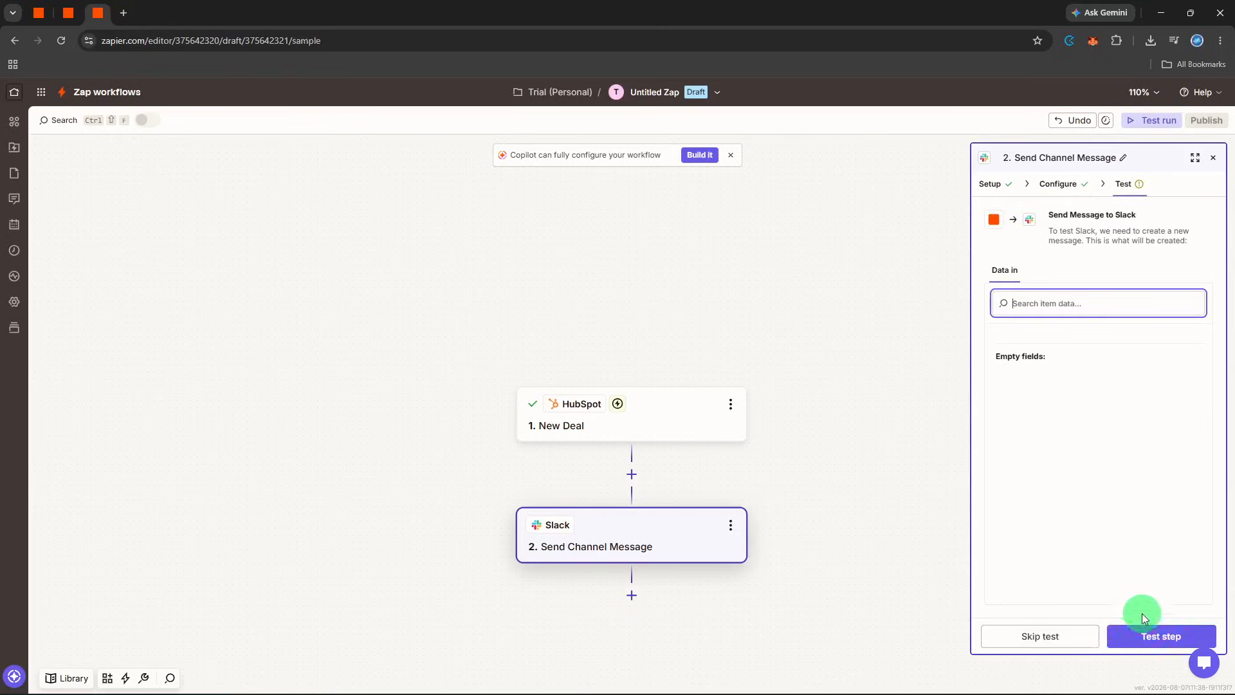
Test the Slack step by sending the sample message to the channel
click(1145, 632)
click(1143, 627)
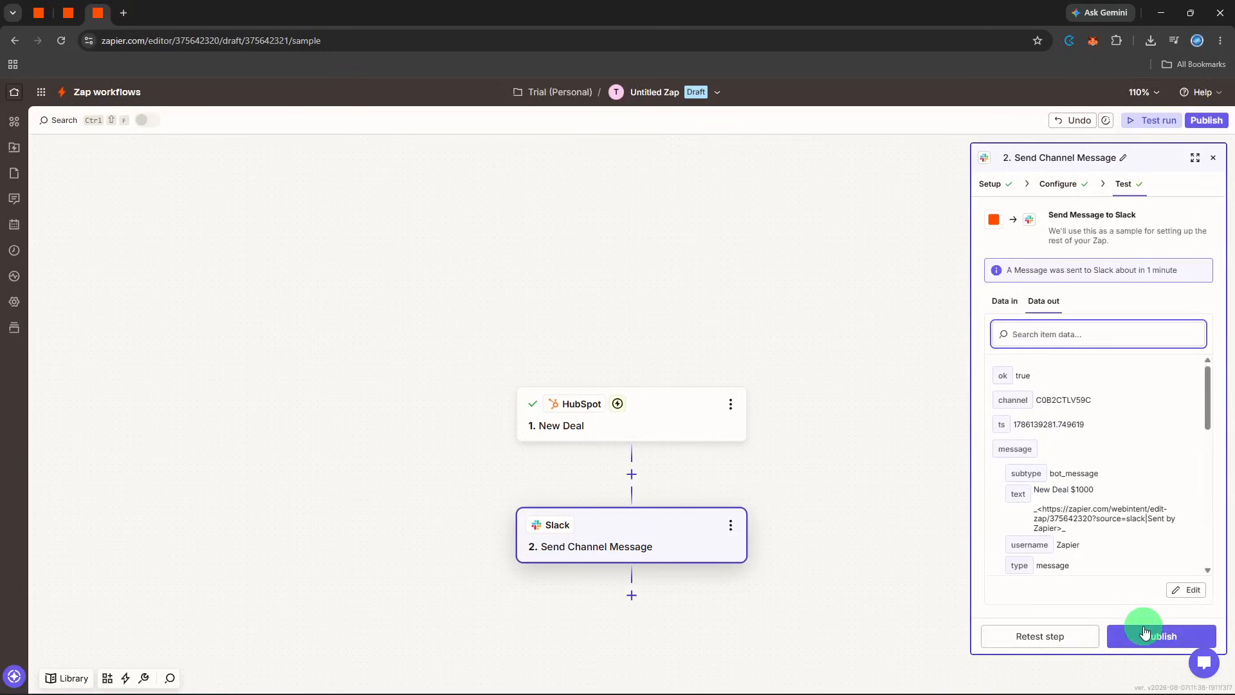
click(921, 636)
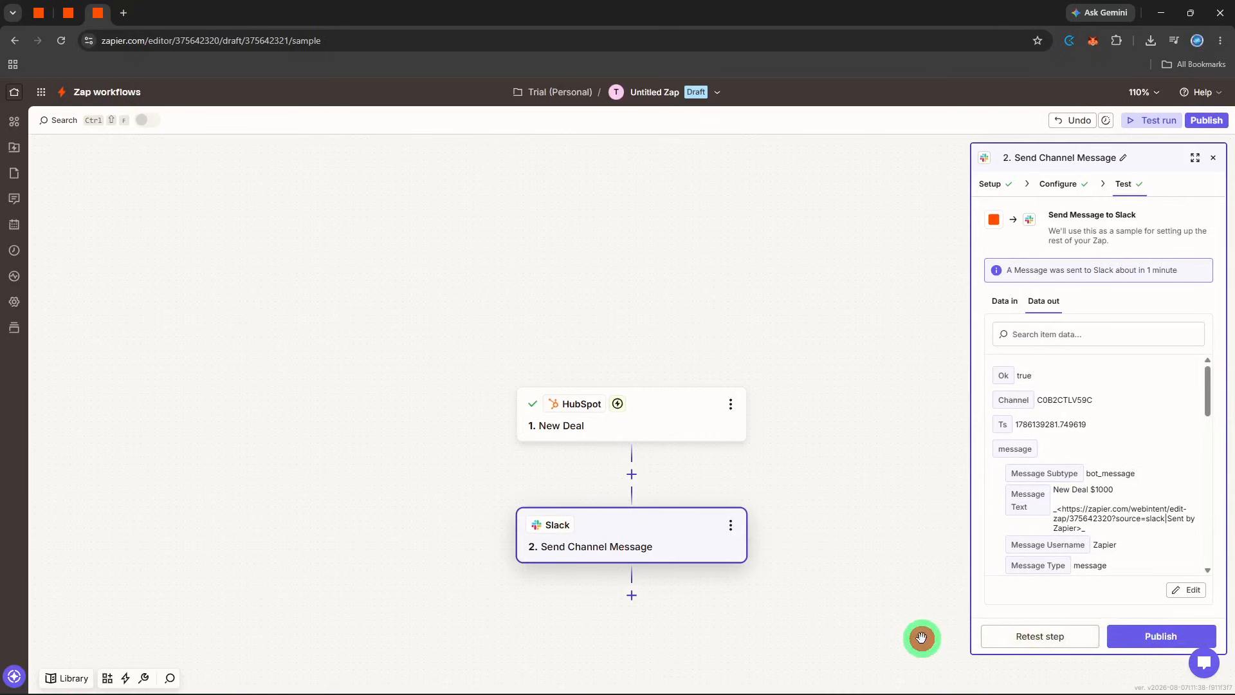
Add a third step after the Slack message, using Slack with the Send Channel Message event, and complete its setup
click(629, 596)
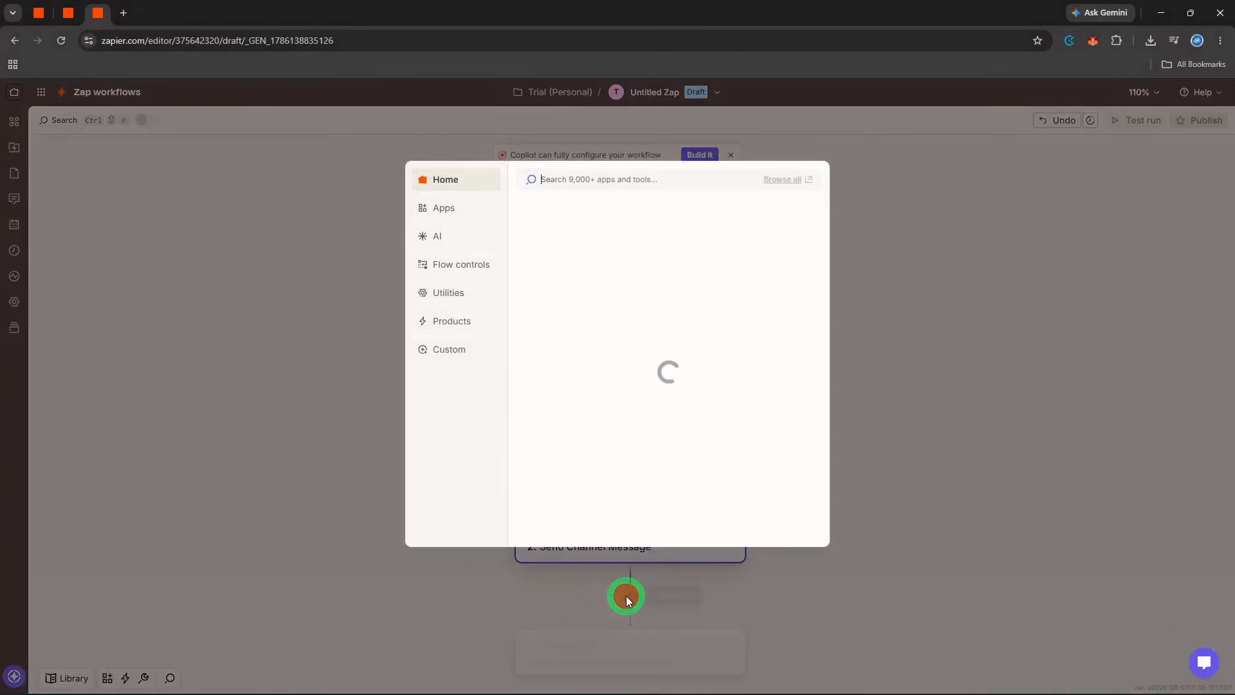
text(slack)
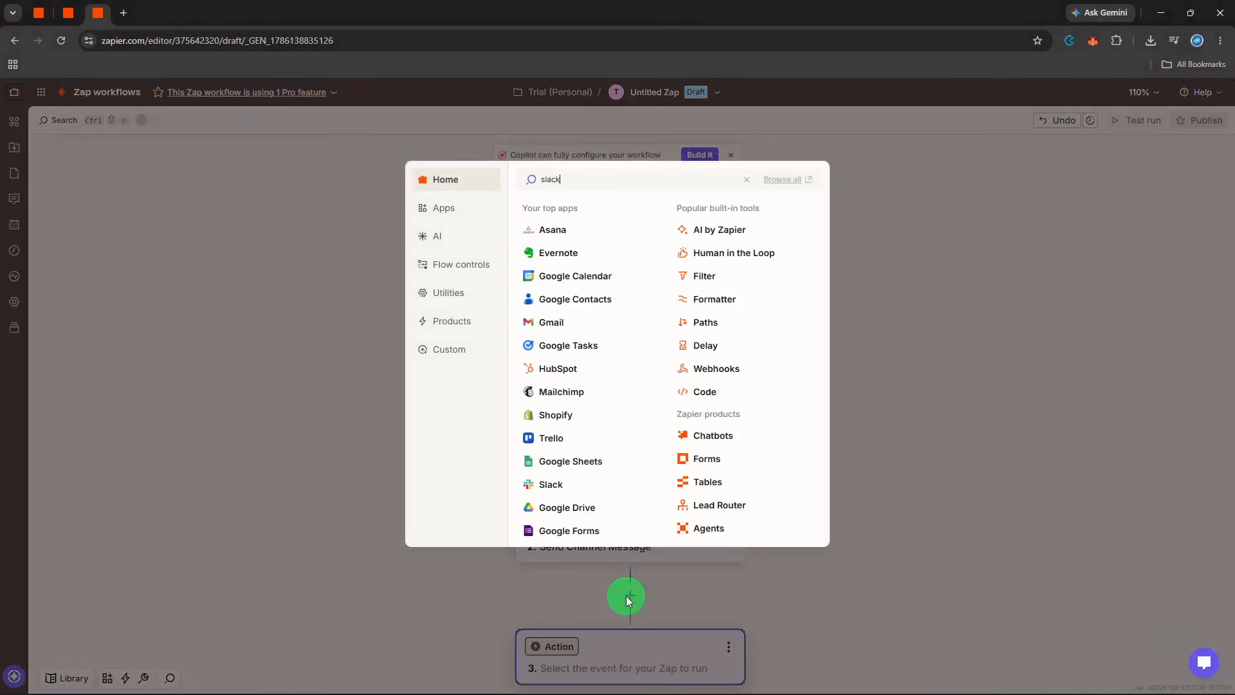
click(605, 216)
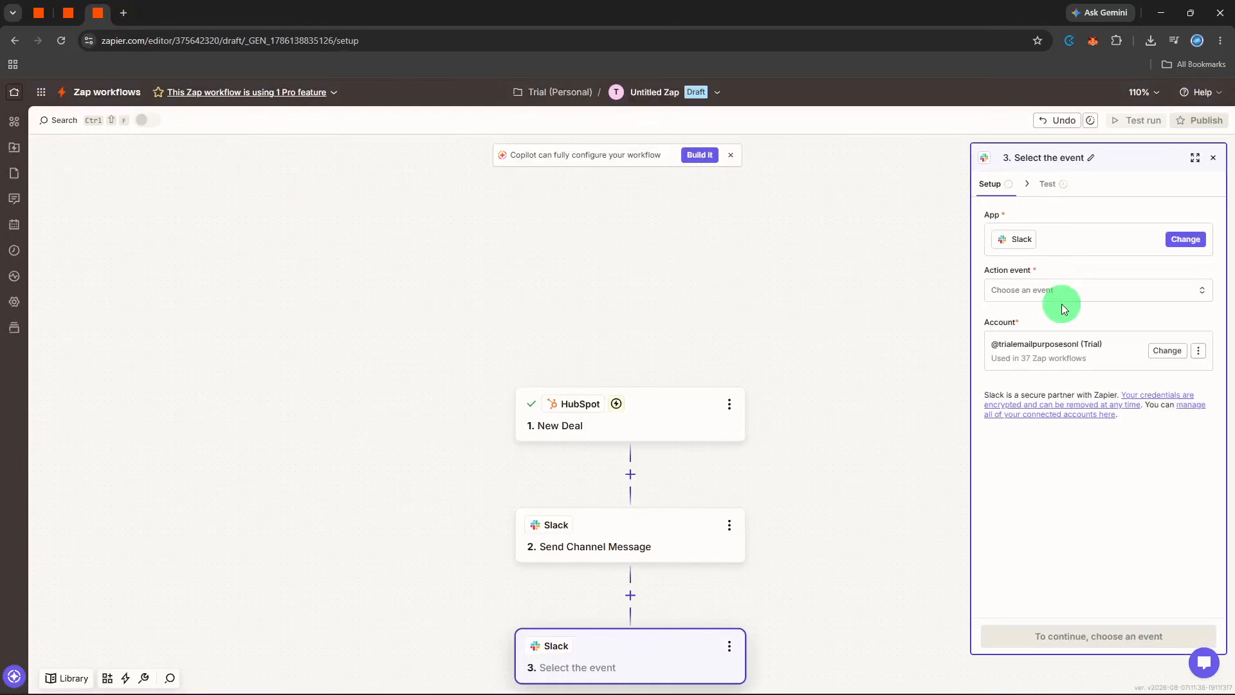
click(1061, 289)
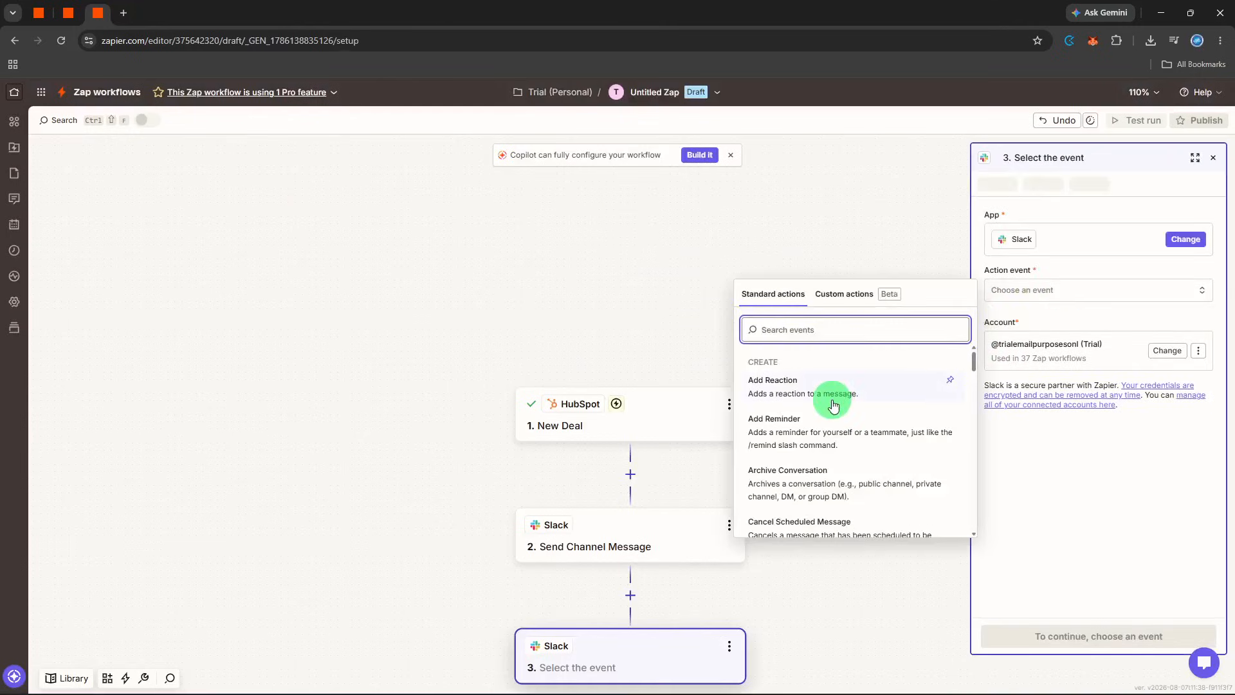
text(se)
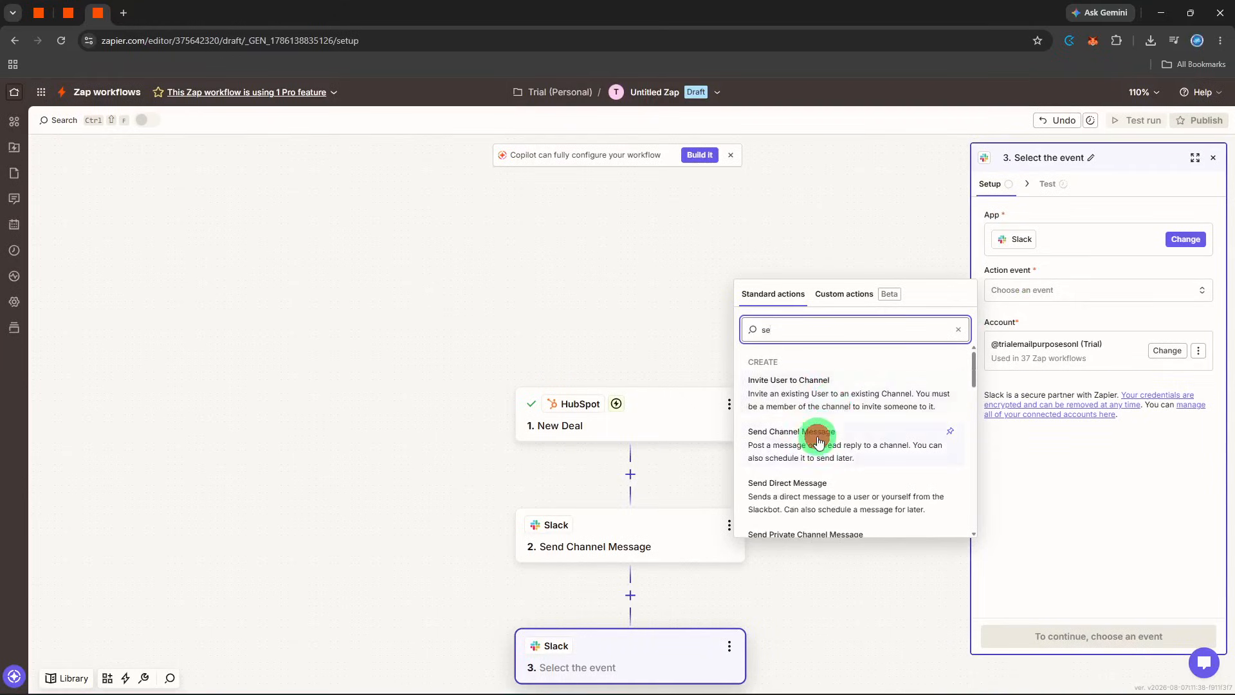
click(817, 437)
click(1086, 633)
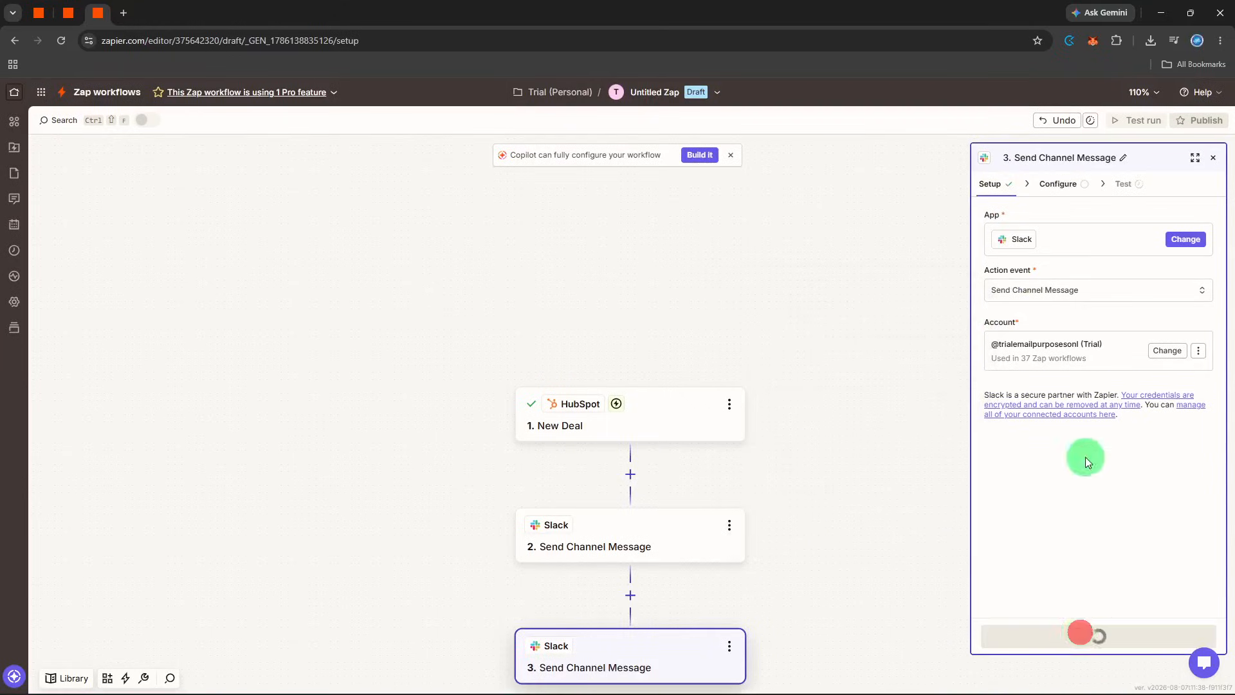
Configure the third step's Slack message for the support channel with the text "New Deals for Operations"
click(1070, 237)
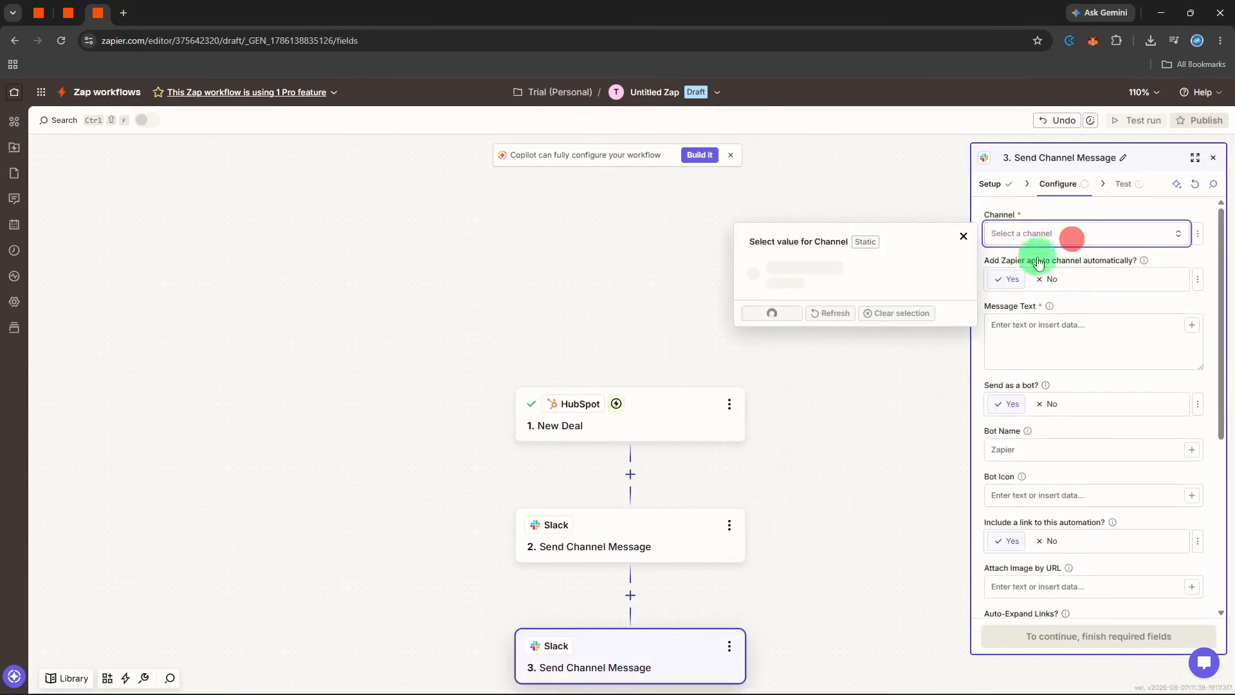
scroll(875, 348, down, 5)
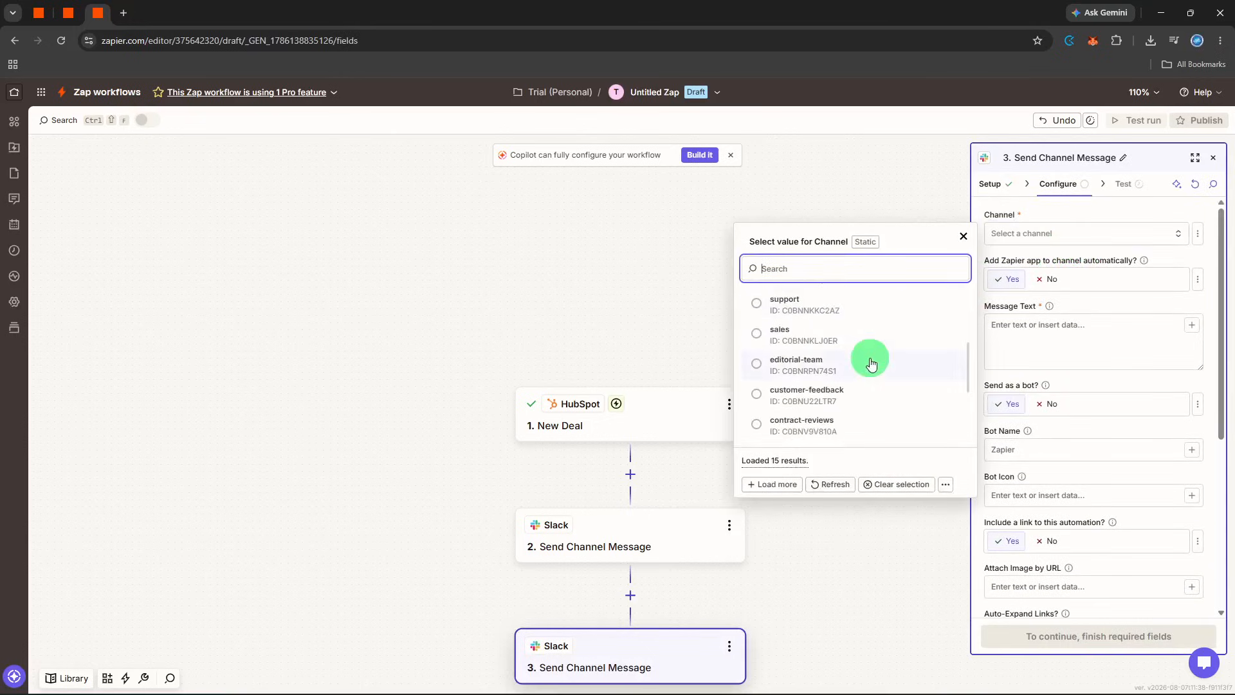
click(883, 308)
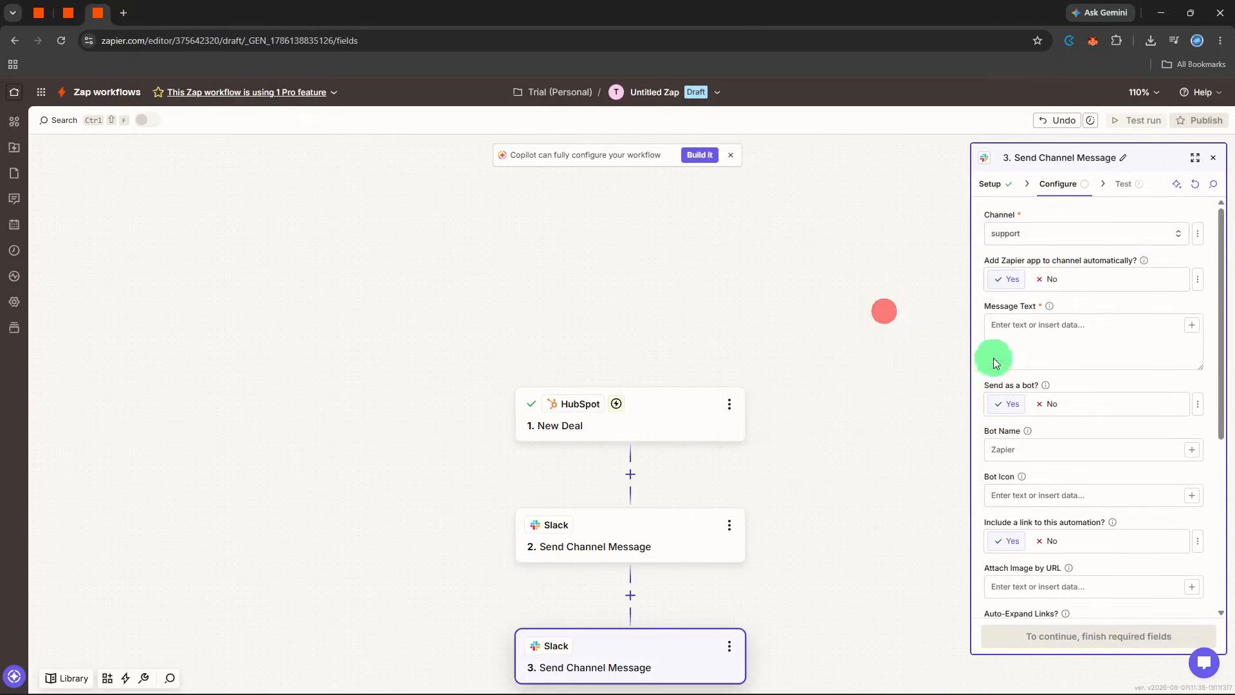
click(1057, 368)
text(Ne)
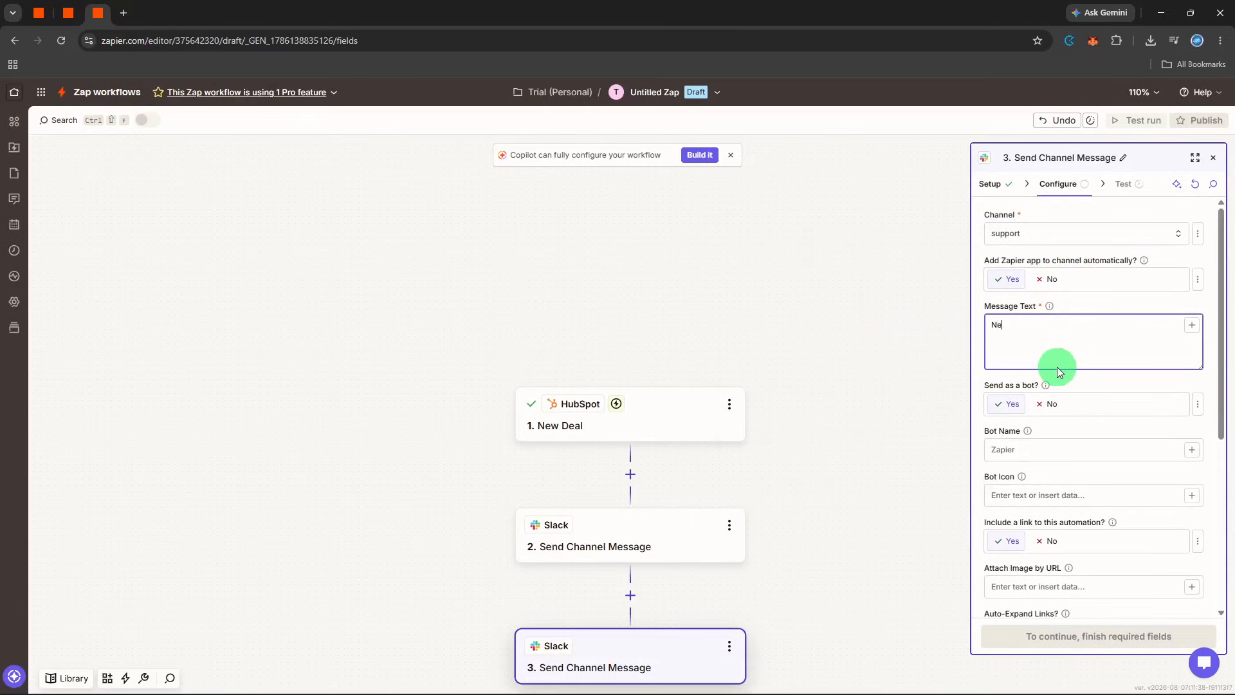
text(w Deals for Operations)
click(1078, 395)
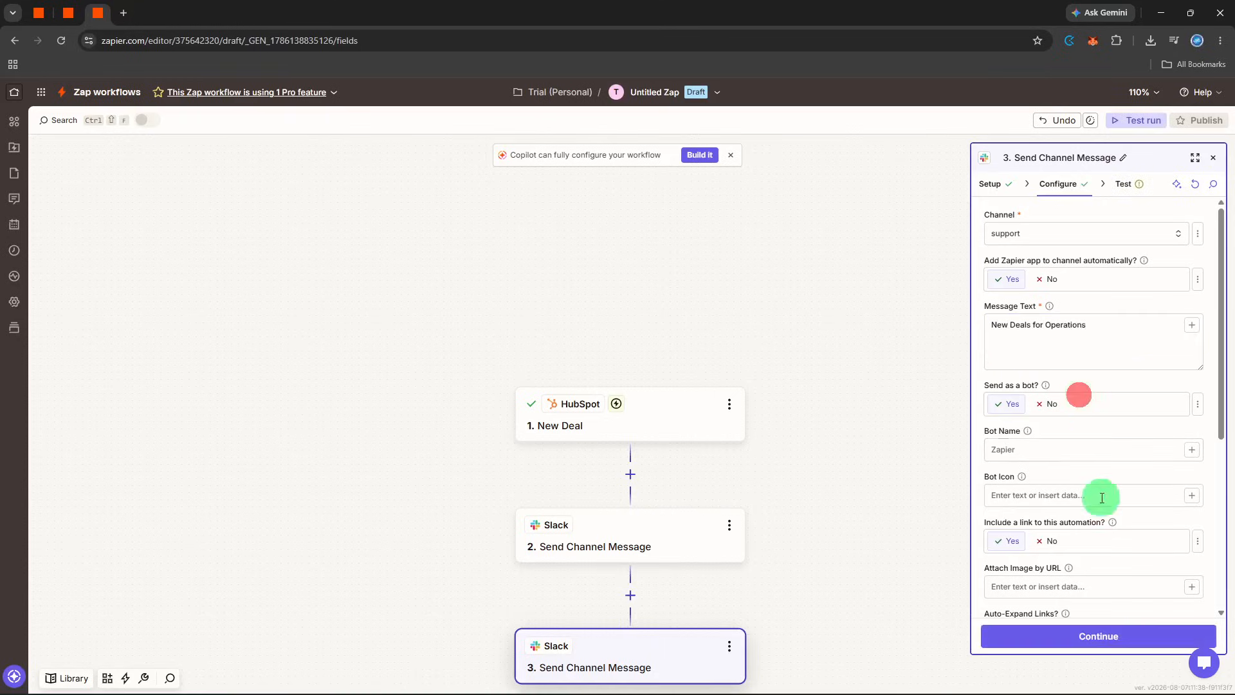
Test the third step by sending its message to the support channel, and close the step's settings
click(1125, 632)
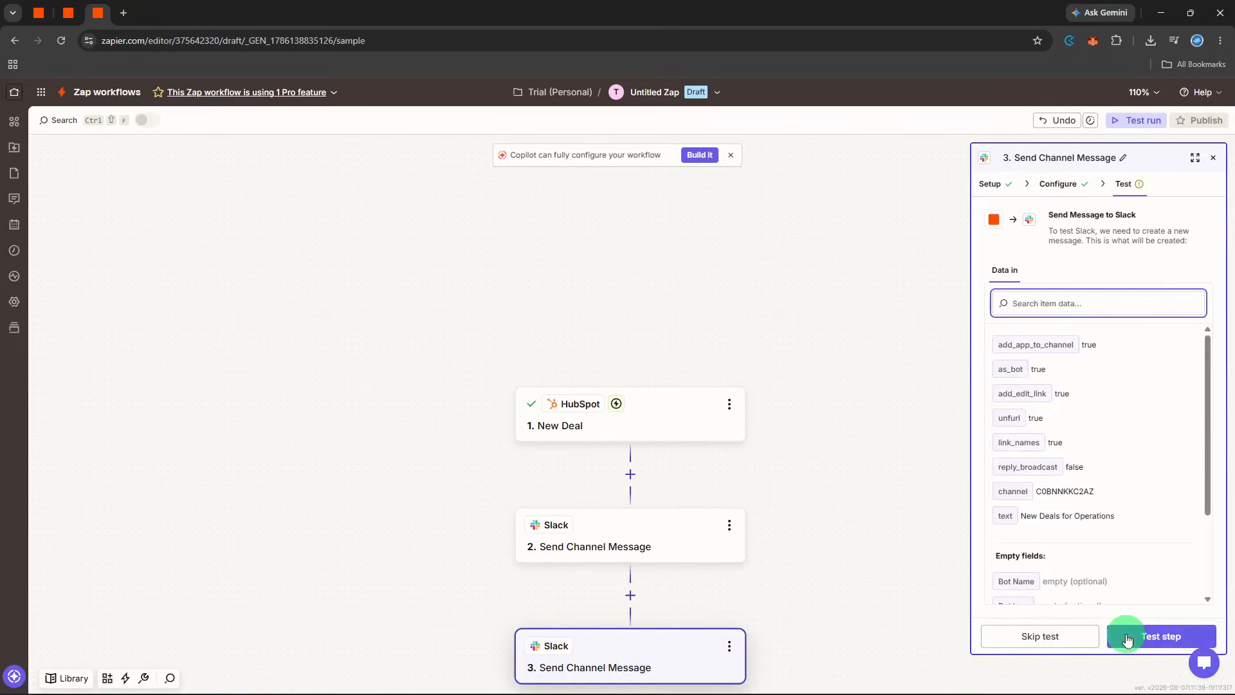
click(1127, 638)
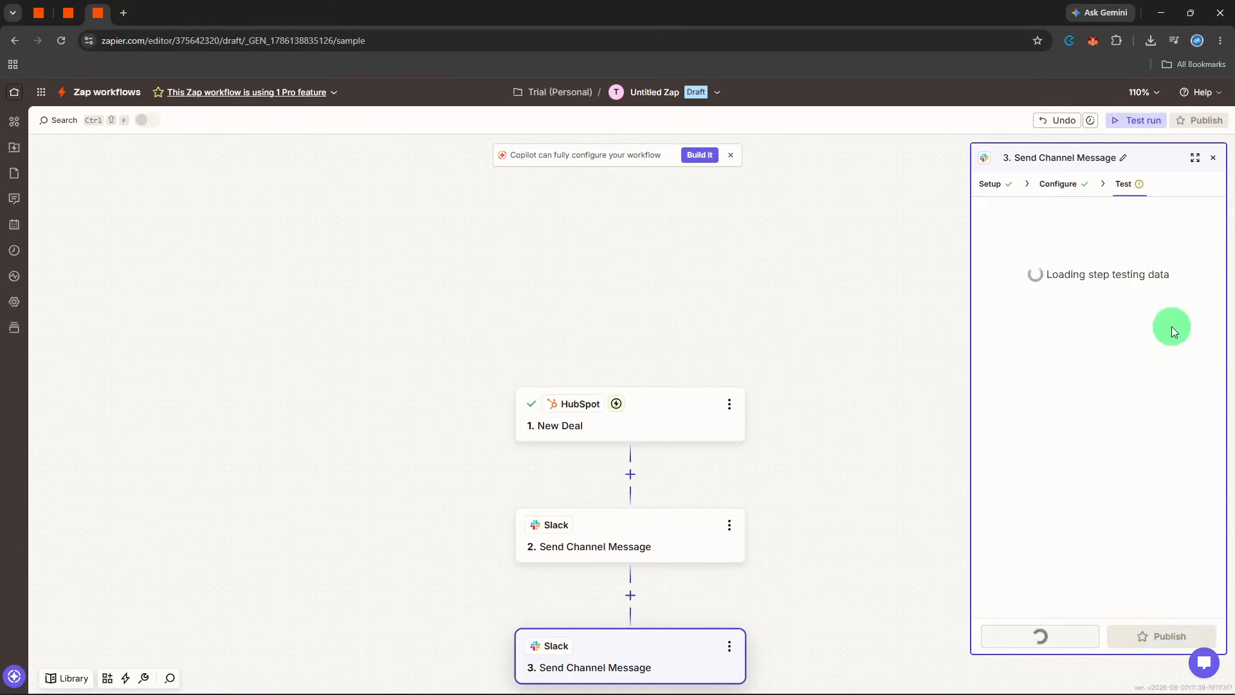
click(1212, 162)
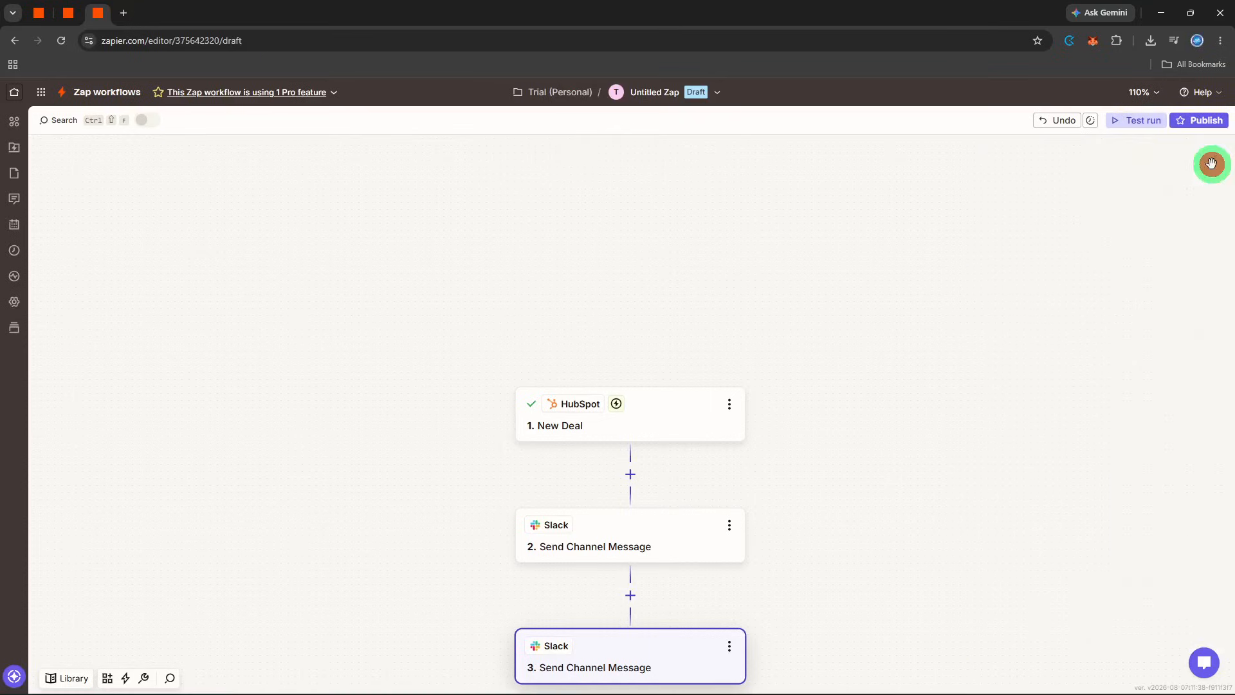
Reopen step 2's Slack message, accept its existing configuration and test, and return to the workflow overview
click(694, 537)
click(1096, 634)
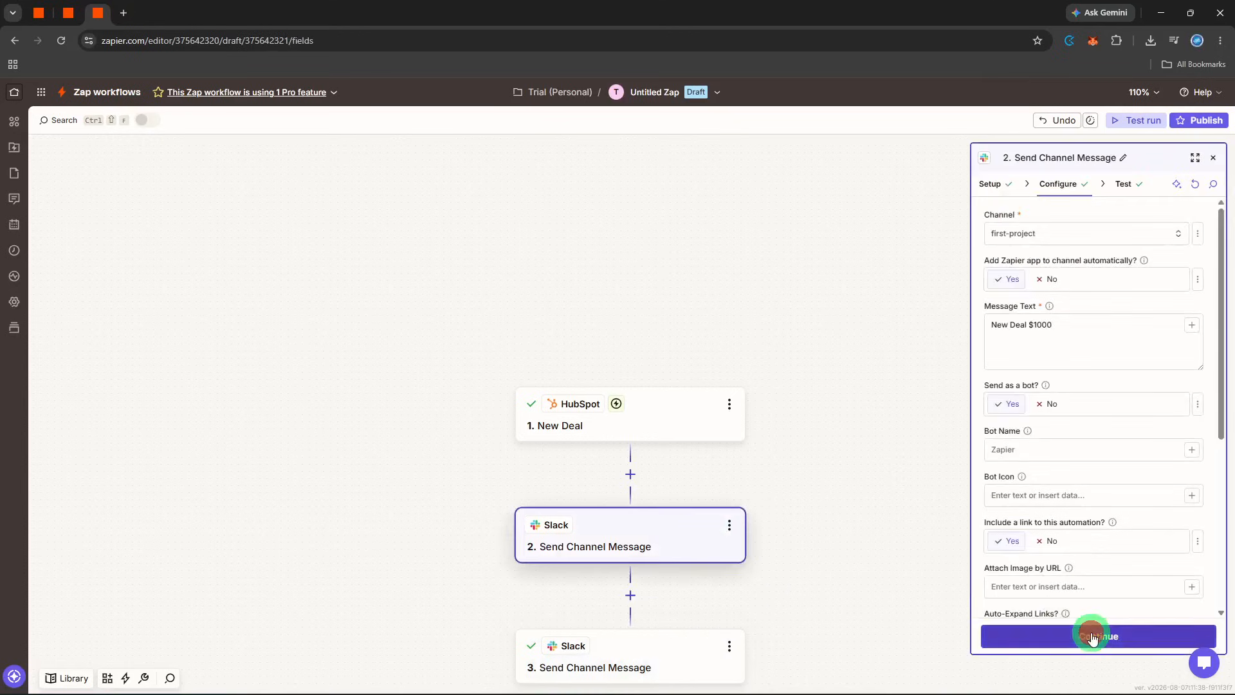
click(1111, 640)
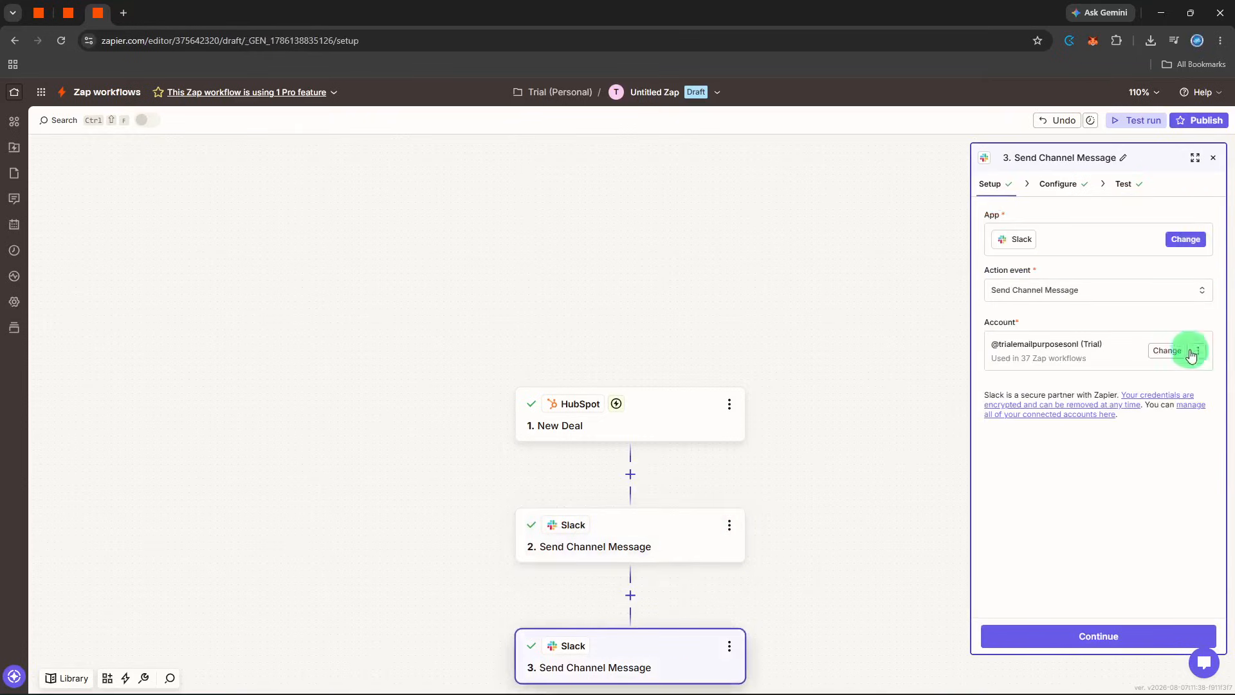
click(1213, 159)
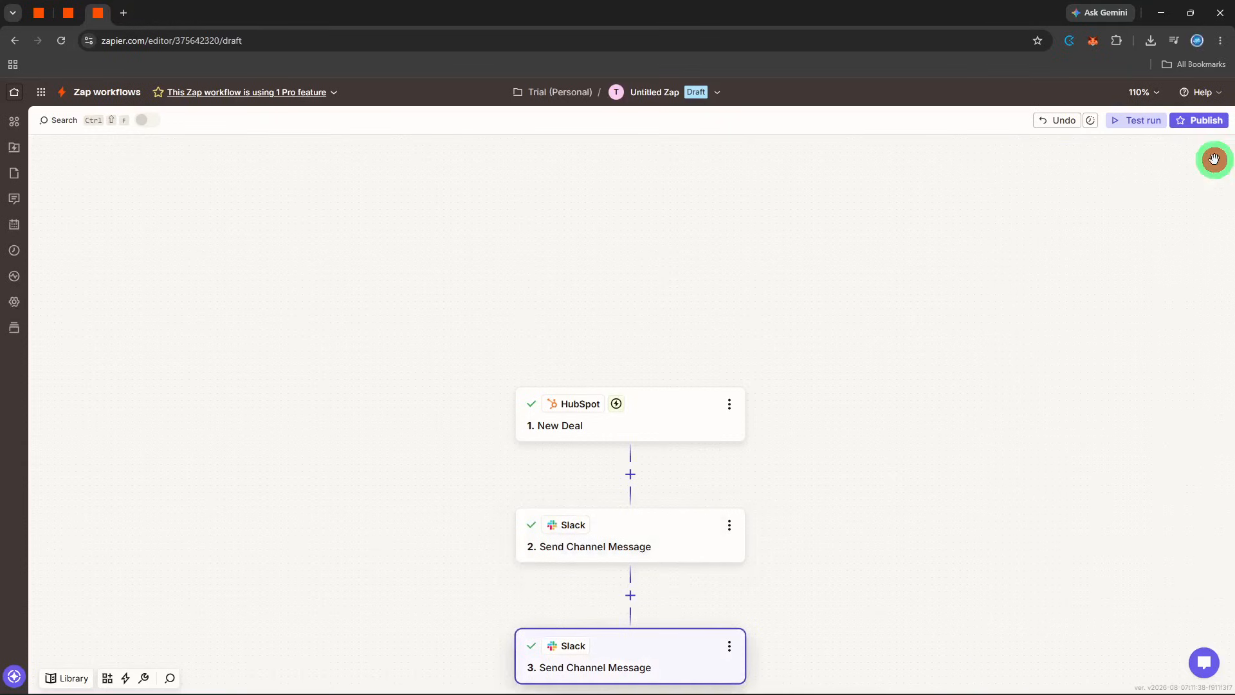
Rename the Zap as "multi-team deal operations"
scroll(1169, 236, down, 1)
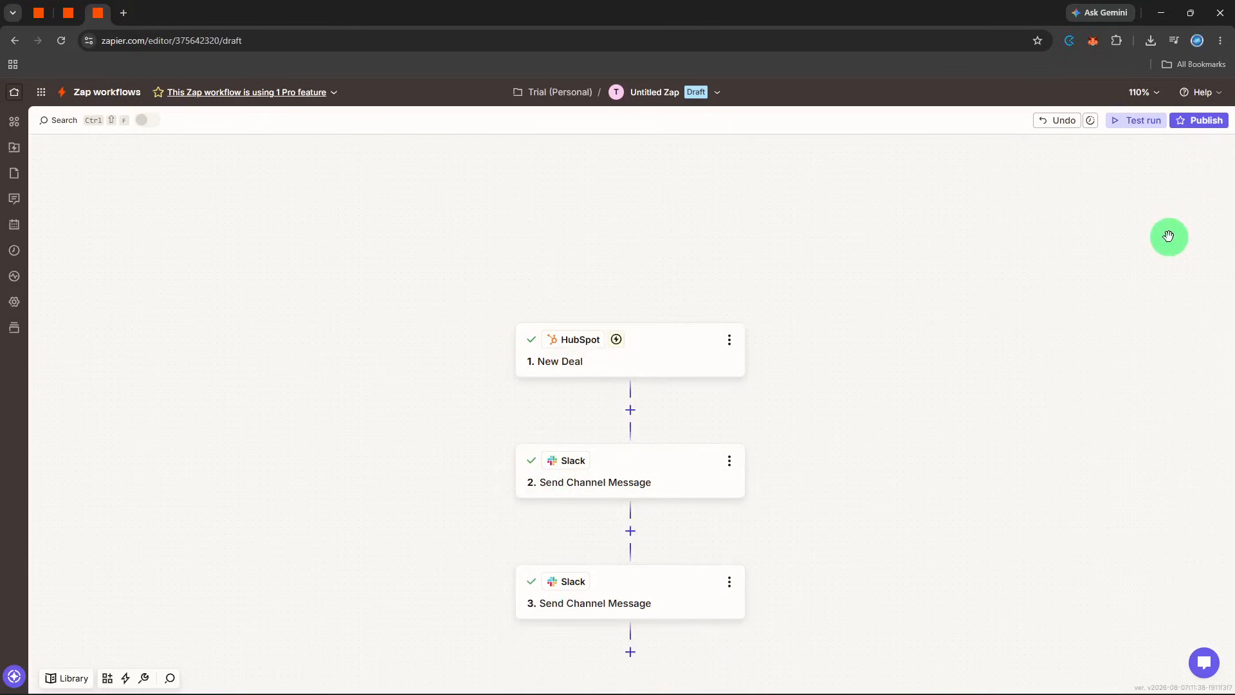
scroll(1169, 236, down, 1)
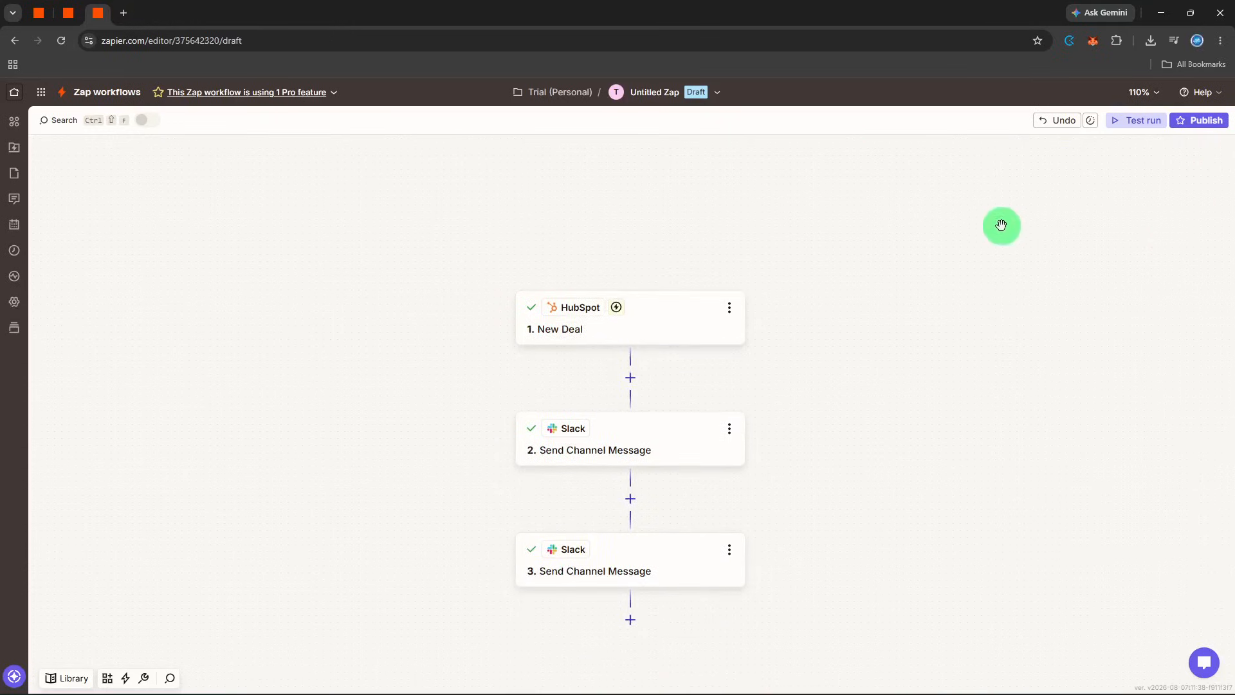
click(717, 93)
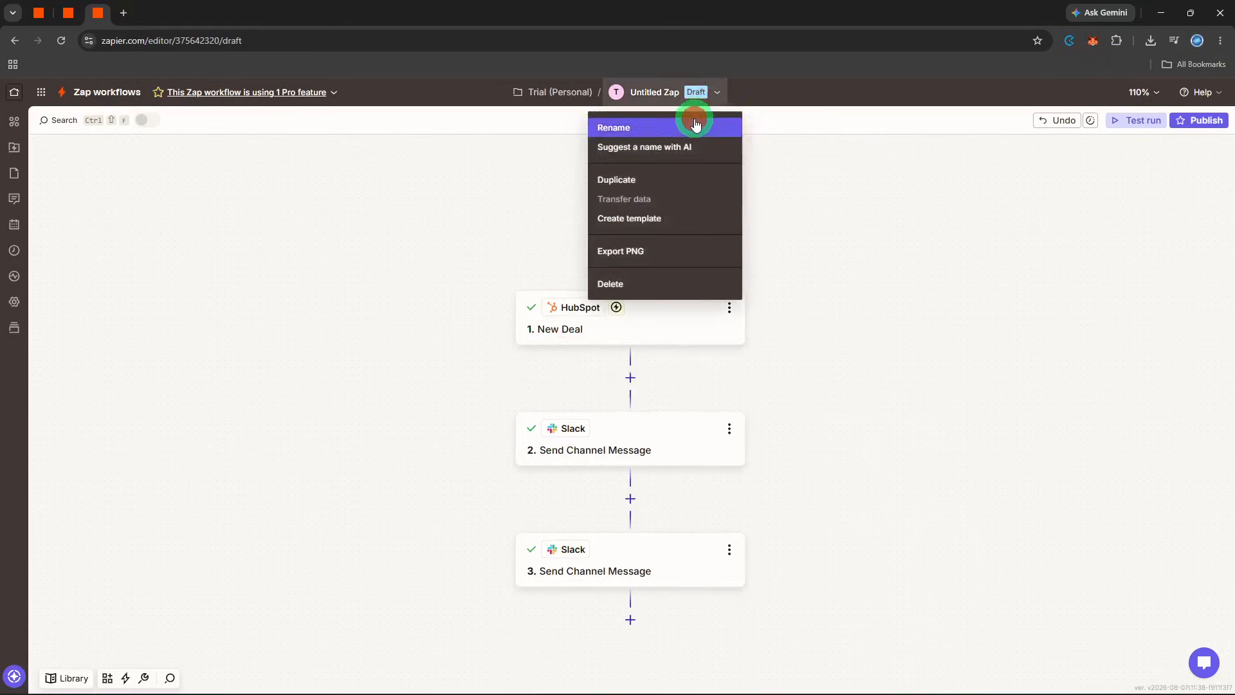
click(696, 122)
text(mu)
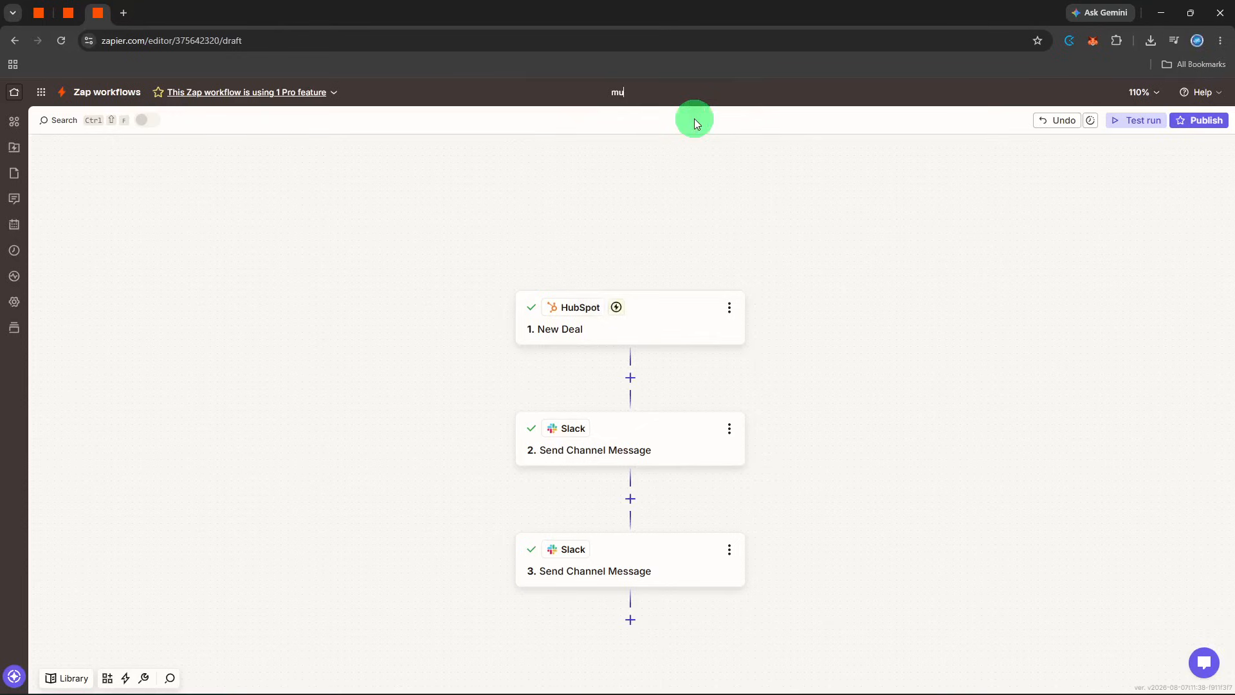
text(lti-team deal operations)
key(Return)
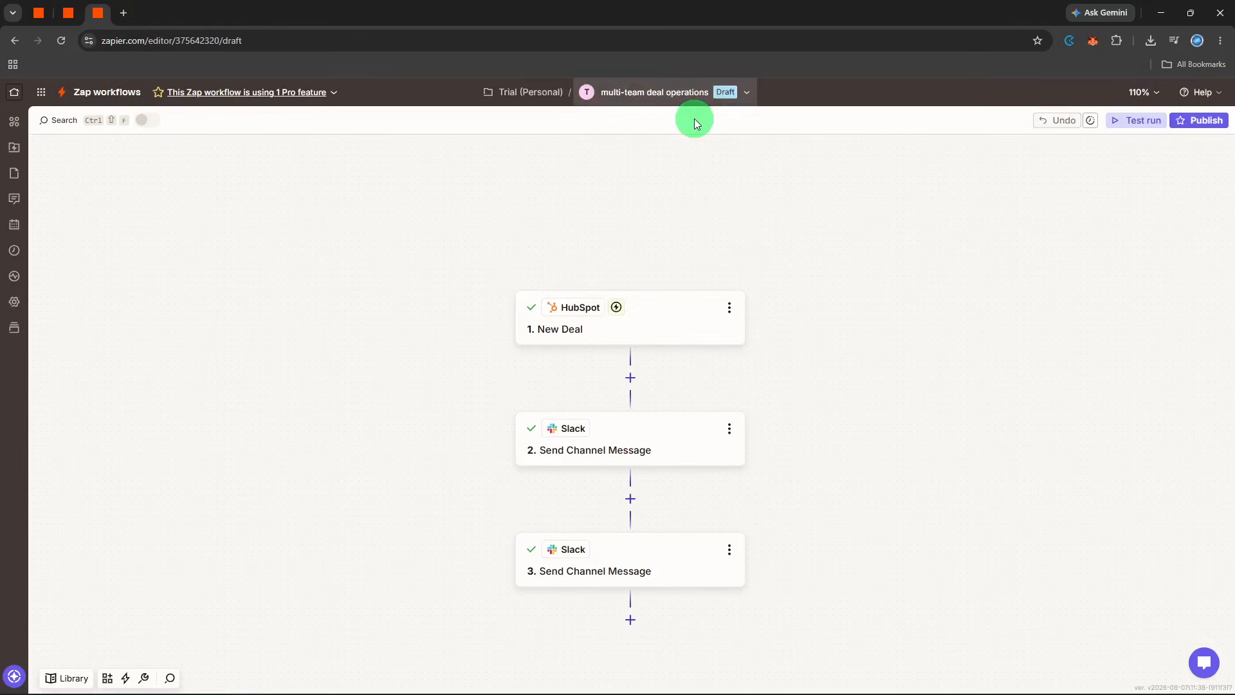